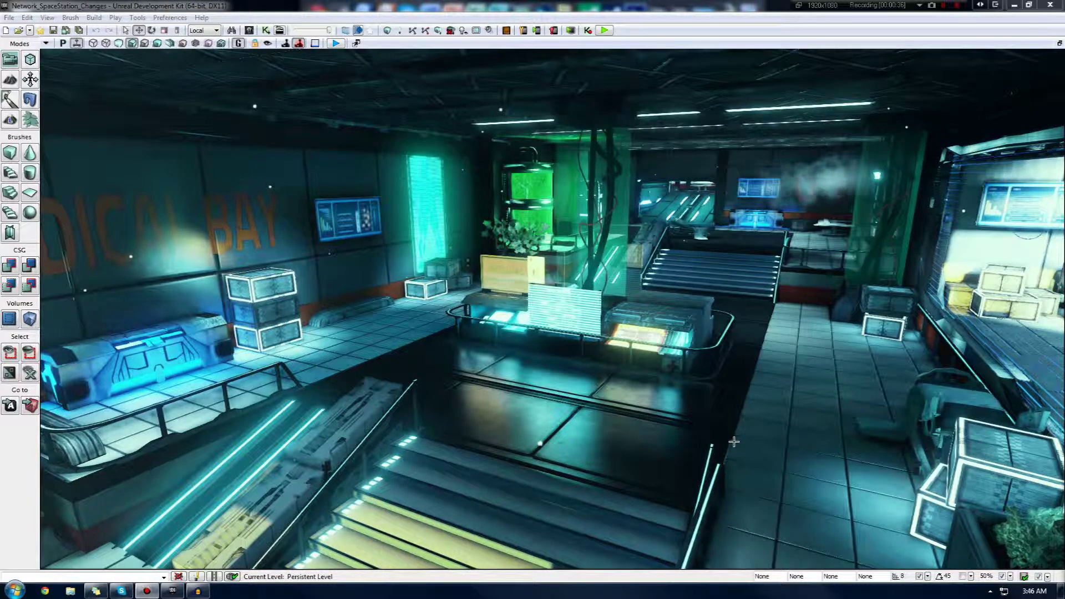
Step: Look around the medical bay and examine the floor reflections in and out of game view
right_drag(782, 477, 1057, 455)
key(w)
key(a)
key(s)
key(w)
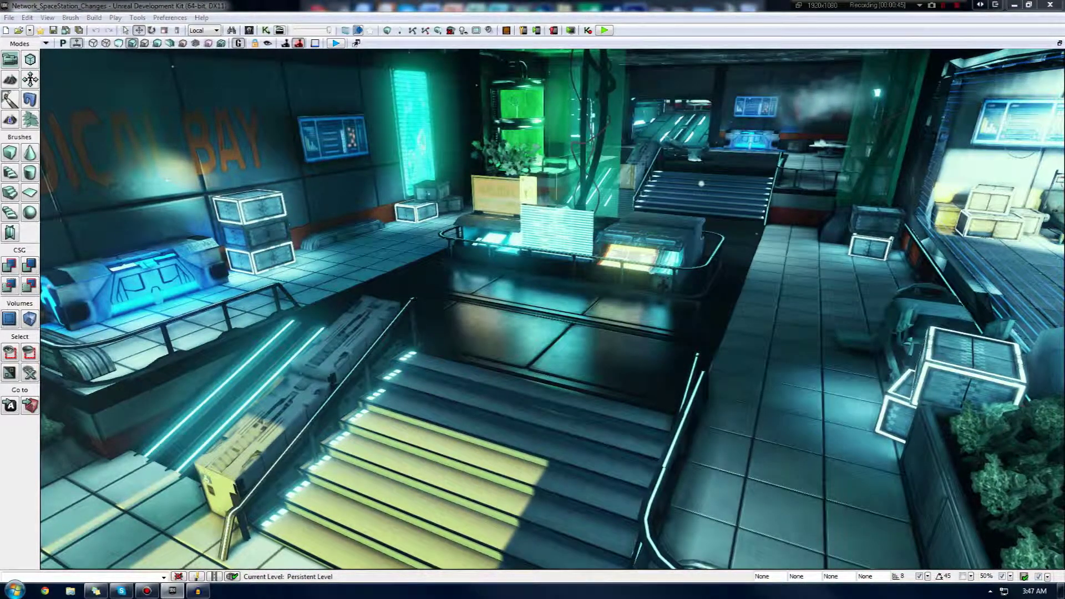
right_drag(593, 312, 821, 274)
key(w)
key(g)
key(s)
key(w)
key(s)
key(w)
key(s)
right_drag(666, 275, 532, 275)
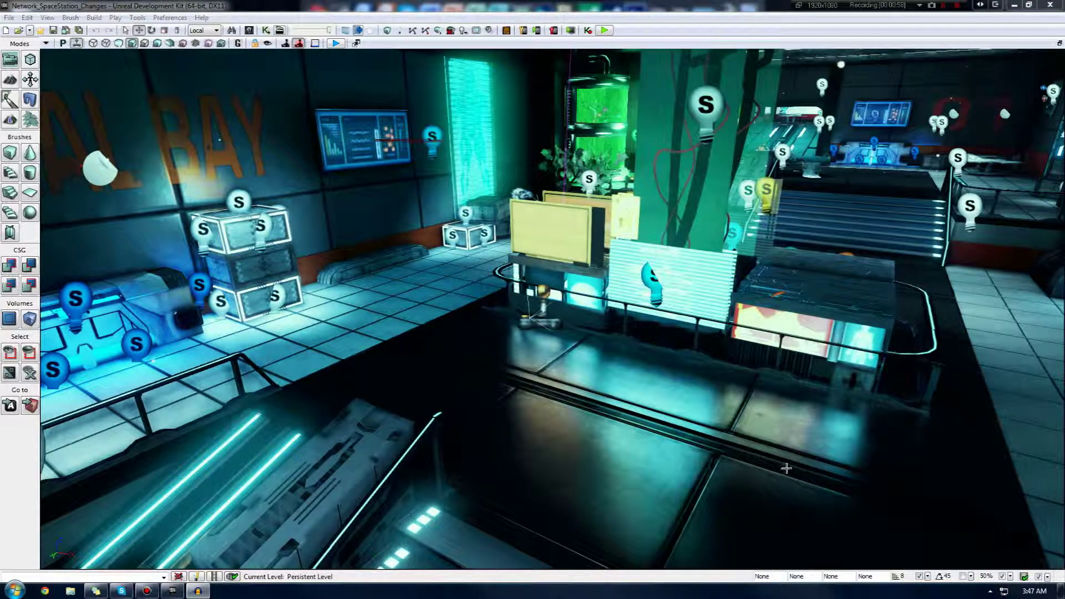
Step: Examine the reflections of the central desk on the dark floor from several angles, with and without editor icons
right_drag(762, 422, 807, 445)
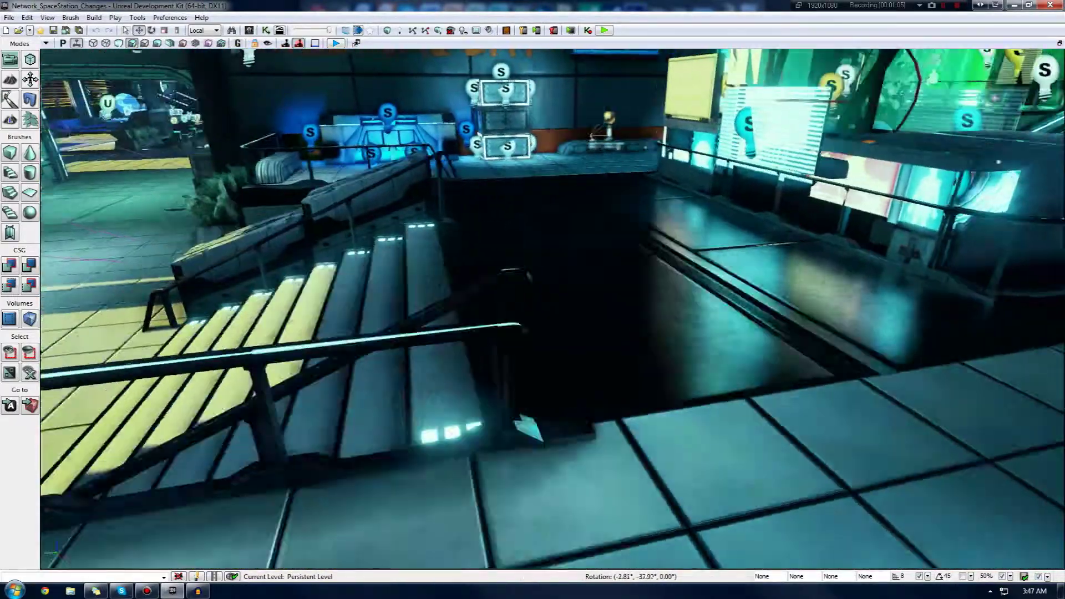
right_drag(807, 445, 834, 391)
key(g)
right_drag(538, 321, 603, 361)
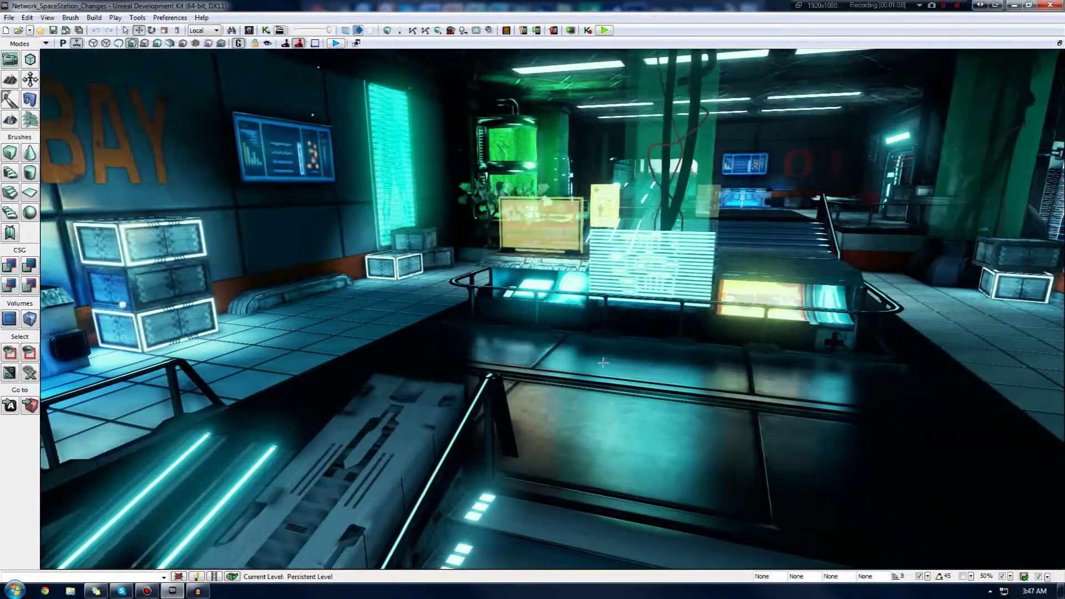
right_drag(614, 322, 544, 326)
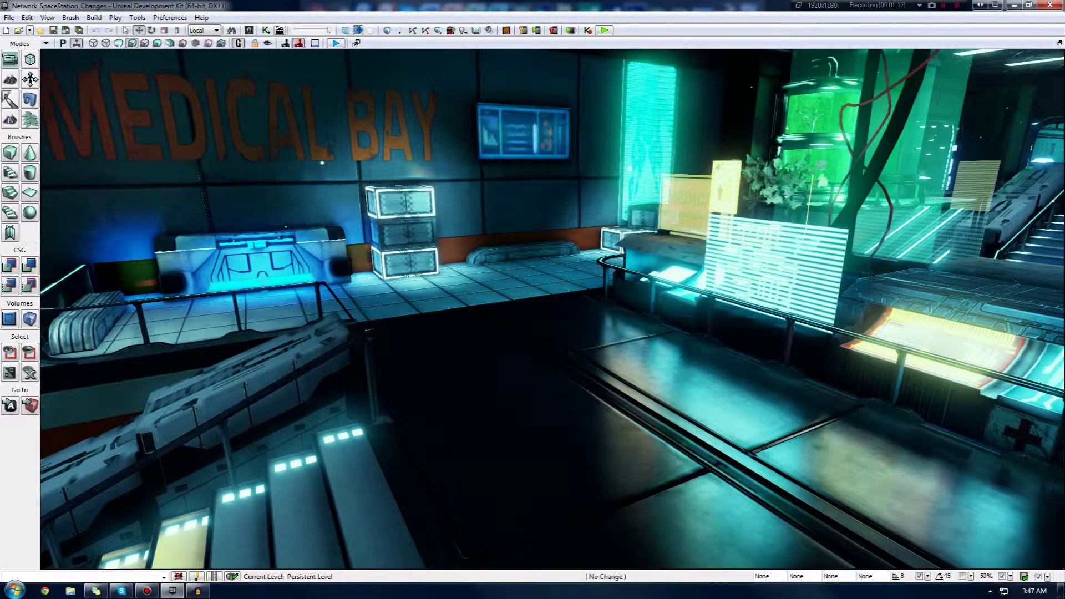
key(g)
right_drag(615, 322, 641, 333)
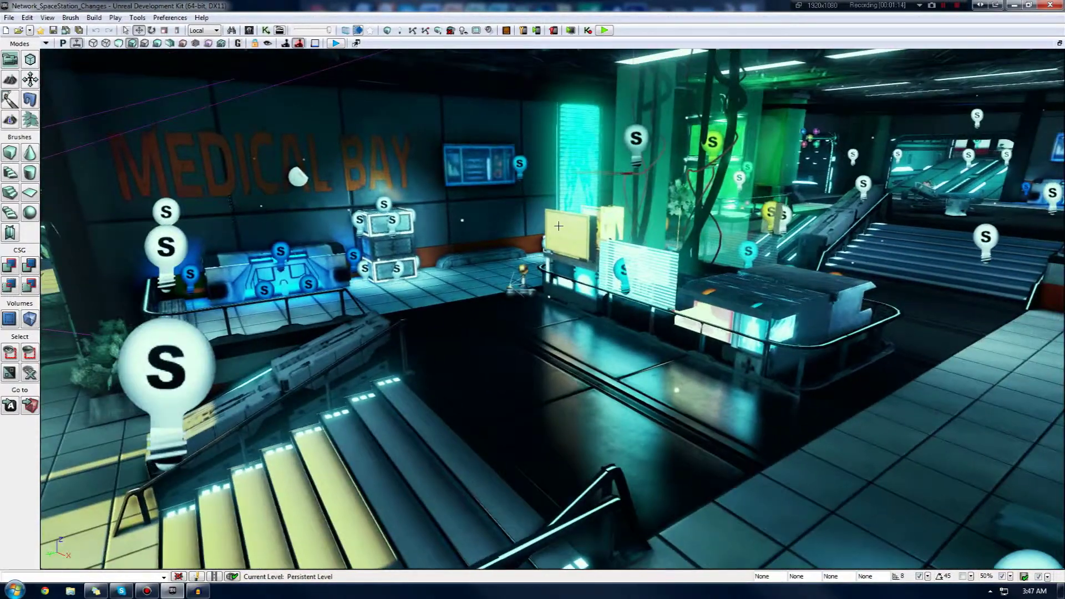
right_drag(492, 331, 527, 333)
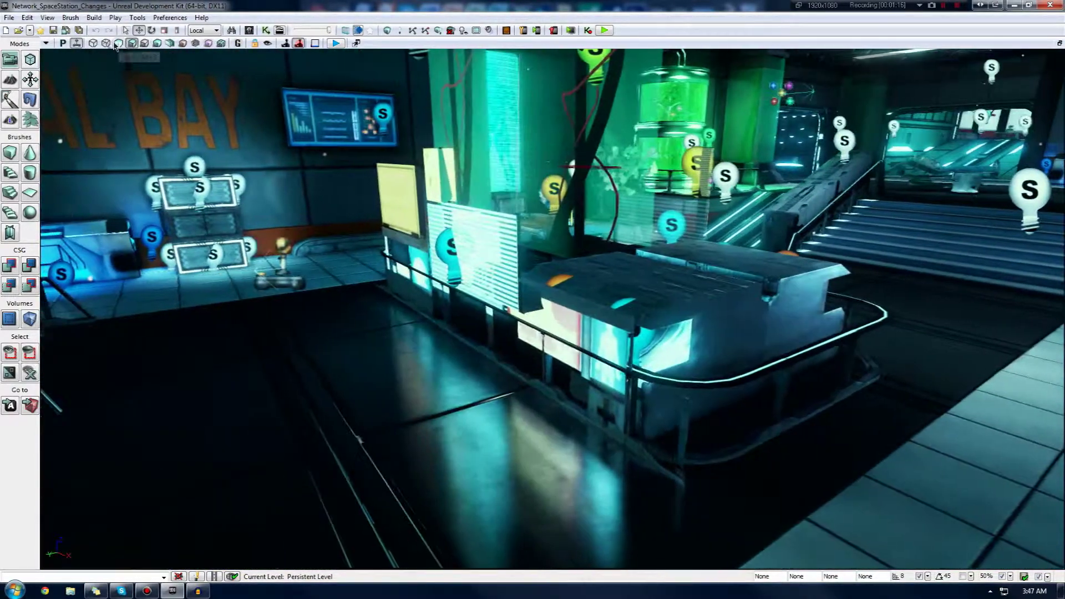
Step: In wireframe view, select the image reflection scene capture at the front of the desk and inspect its properties
click(93, 43)
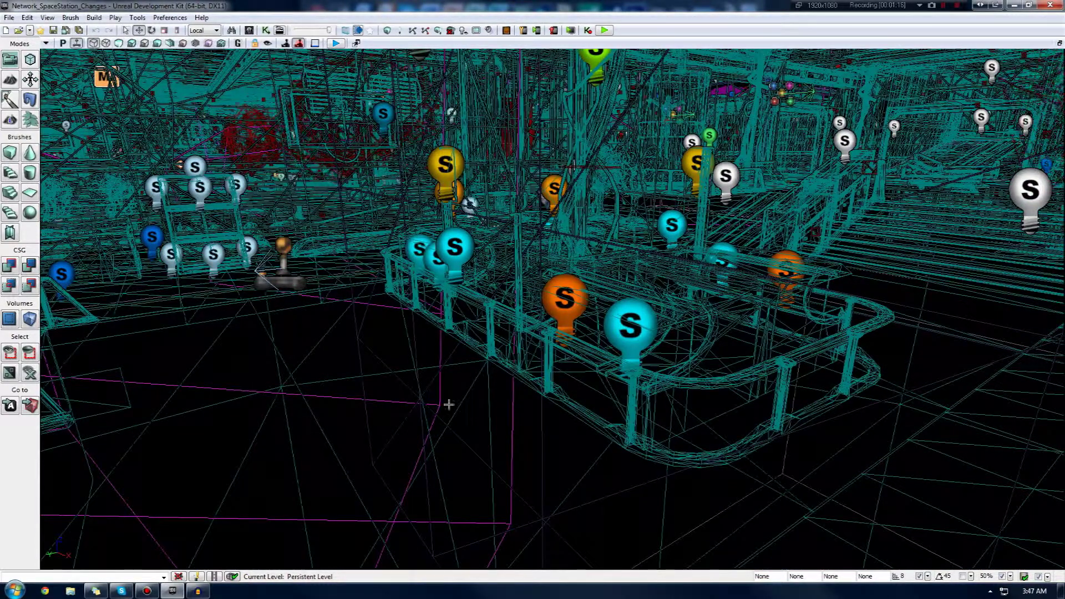
click(540, 443)
double_click(540, 443)
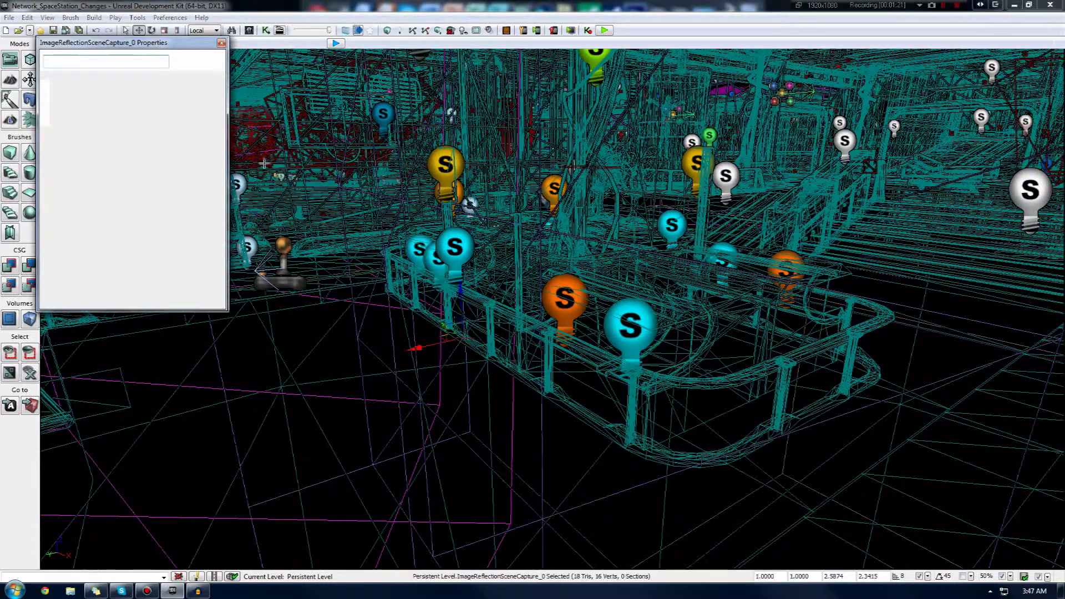
click(222, 44)
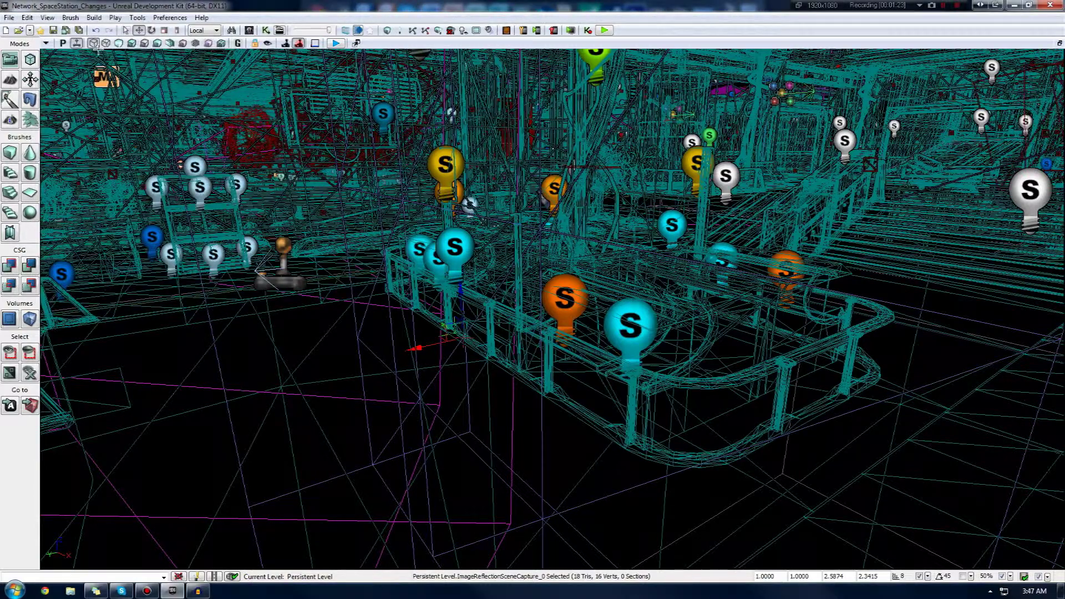
Step: In lit view, move the image reflection scene capture away from the desk and rotate it about its vertical axis
key(alt+4)
mouse_move(412, 348)
mouse_down()
mouse_move(381, 365)
mouse_move(302, 367)
mouse_up()
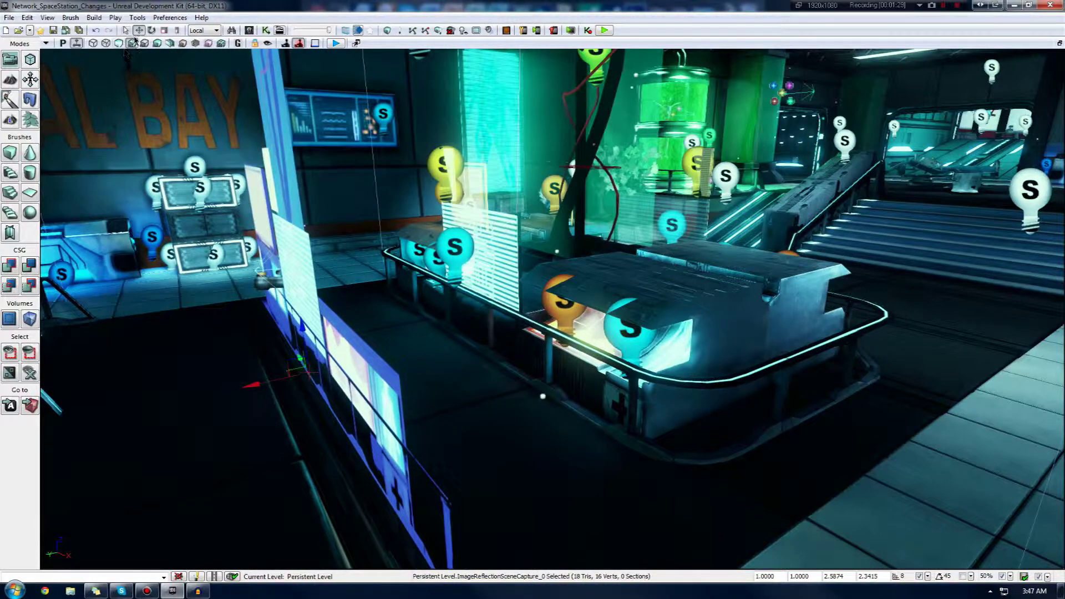
click(151, 30)
drag(279, 395, 173, 394)
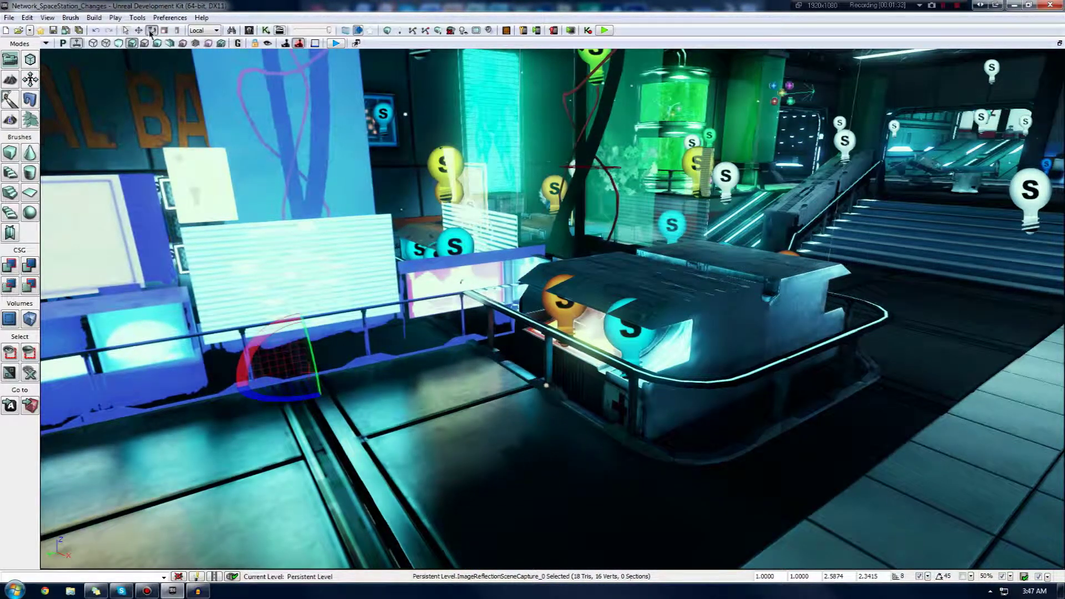
click(138, 30)
drag(318, 391, 262, 276)
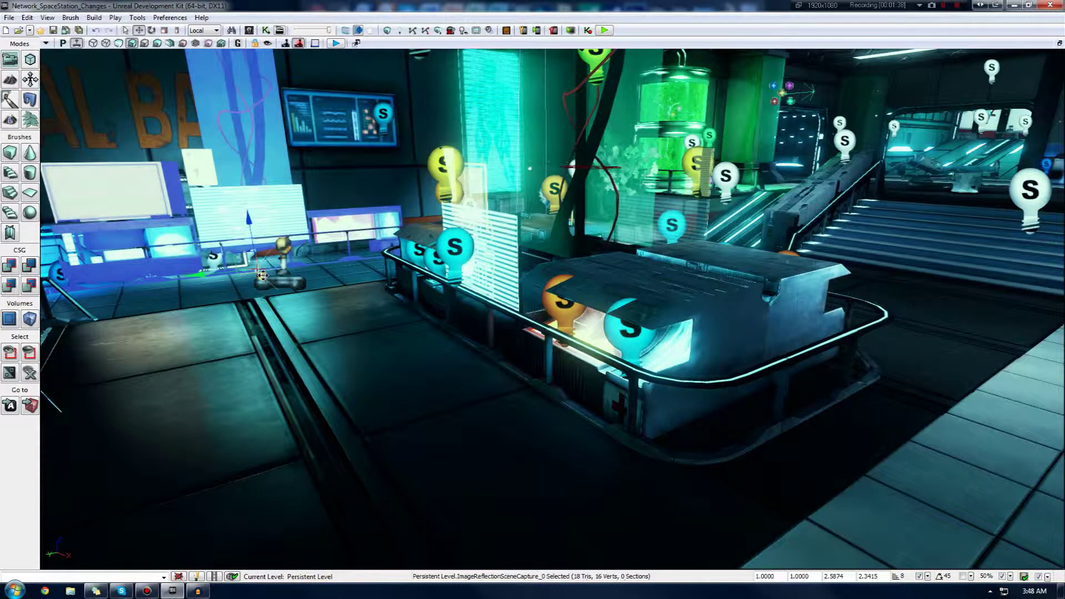
Step: Examine the floor in front of the desk in game view with the reflection capture moved away
right_click(320, 310)
click(388, 416)
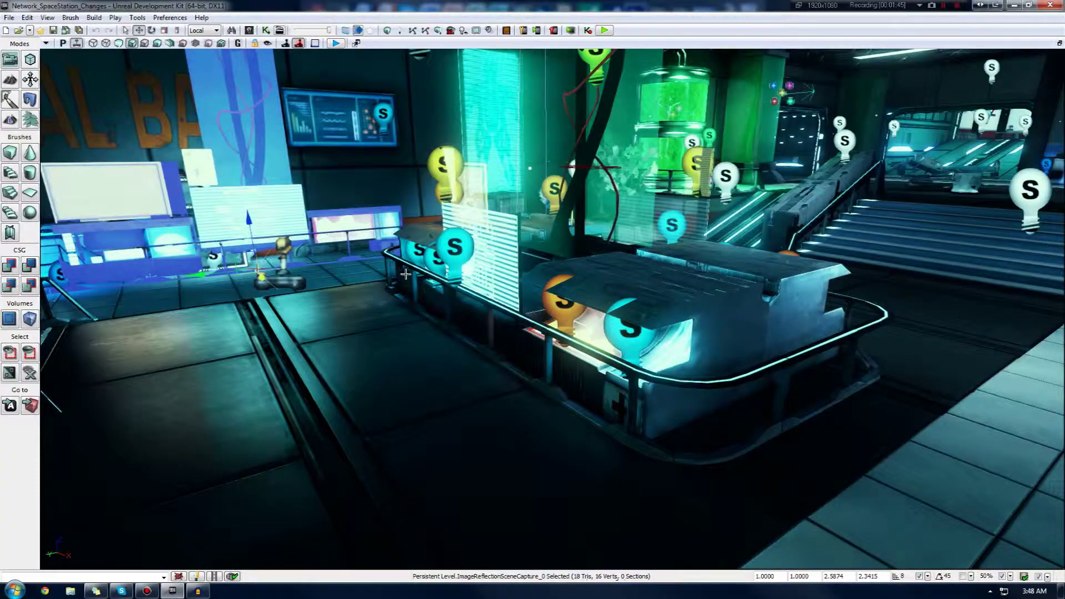
key(g)
right_drag(390, 328, 531, 340)
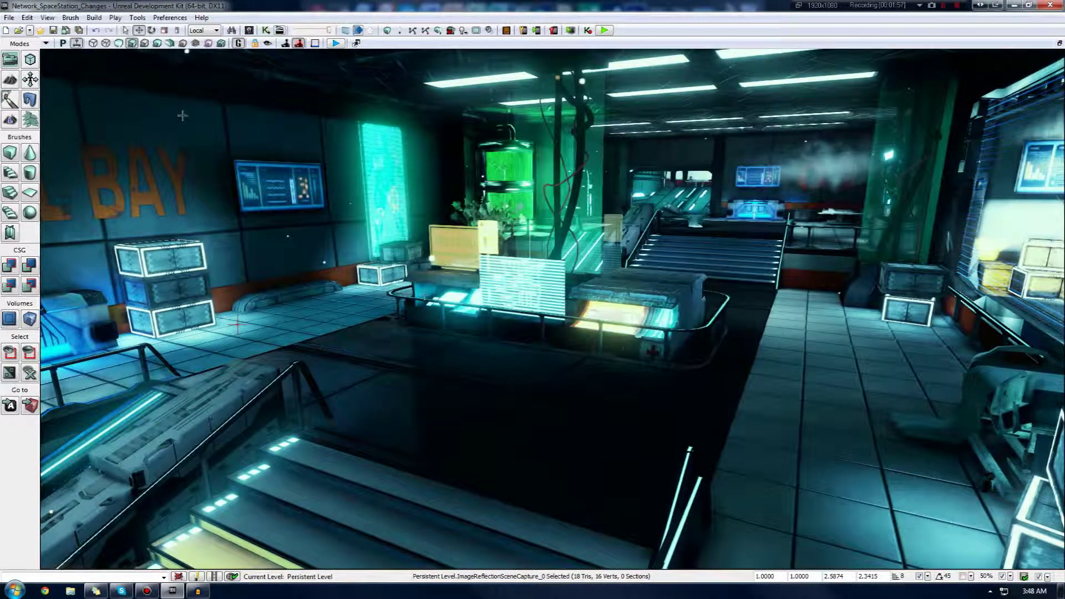
Step: Reload the Network_SpaceStation_Changes level without saving the modified package
click(17, 32)
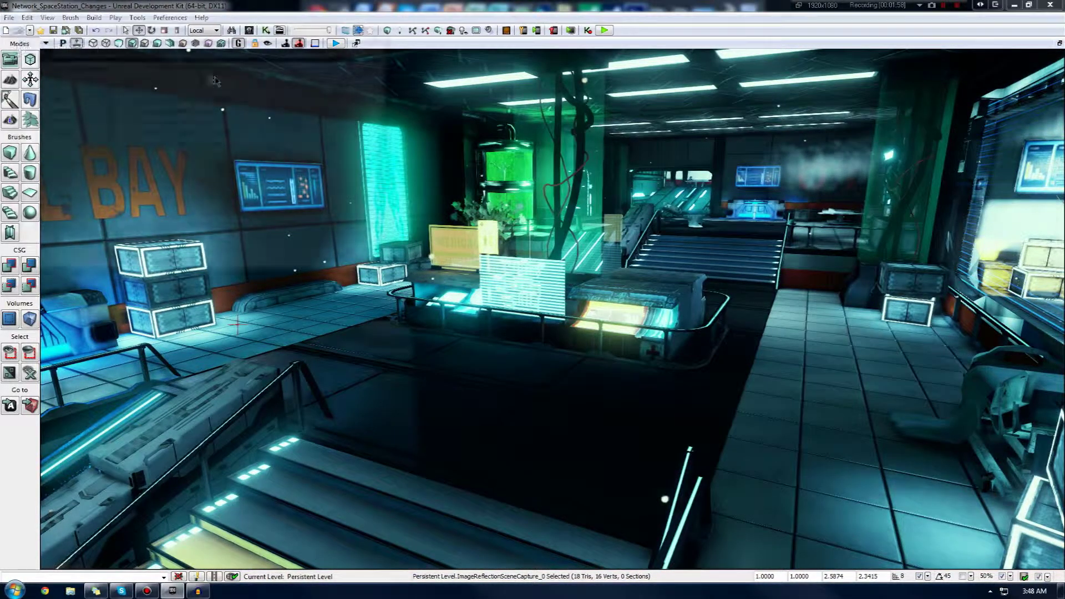
double_click(187, 100)
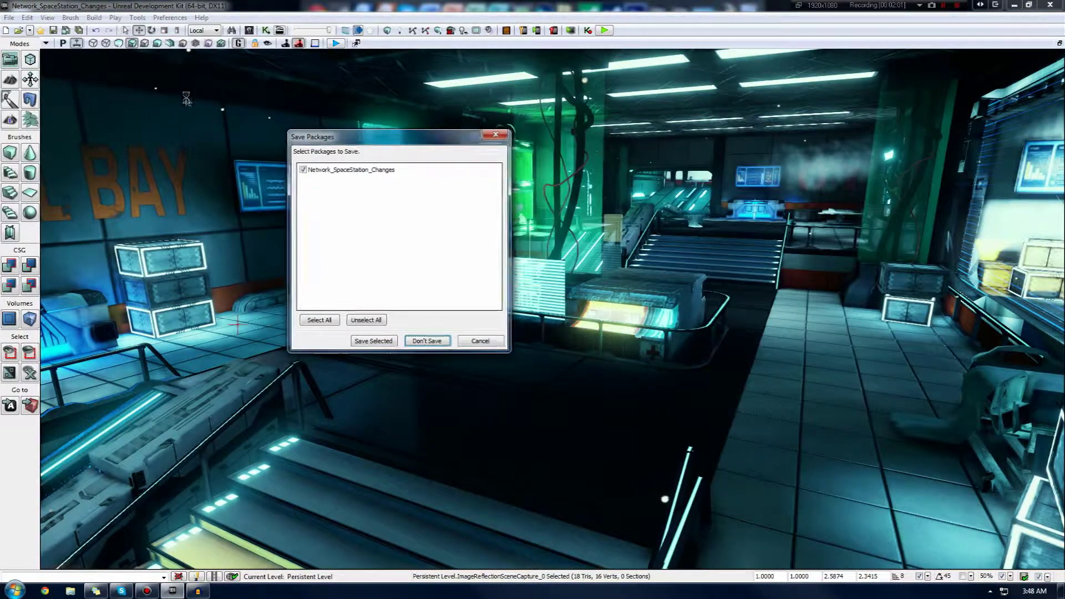
click(427, 342)
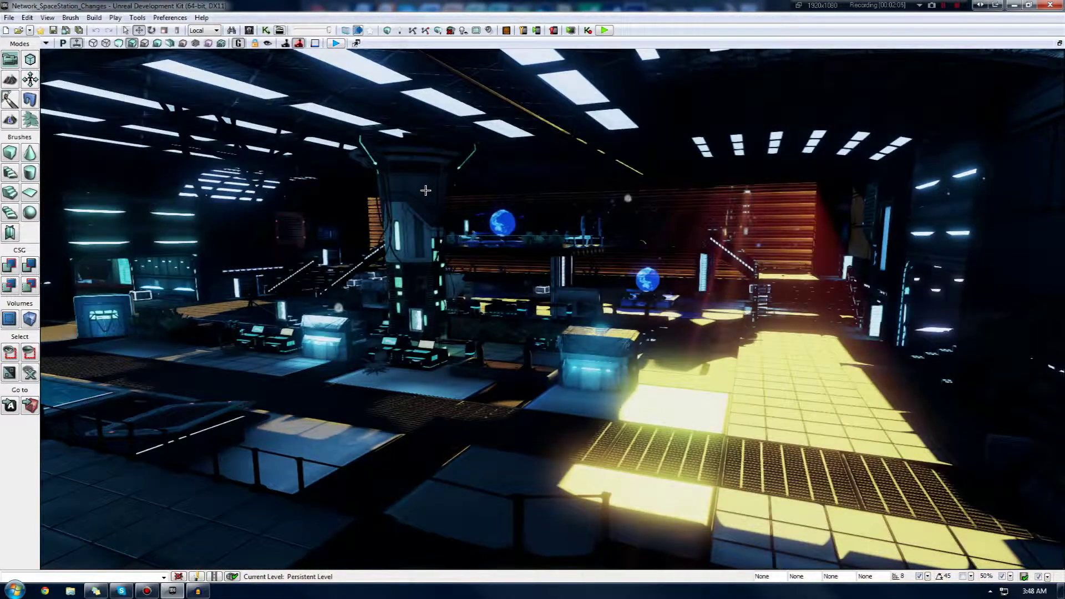
Step: Look around the large main hall and return to the medical bay
mouse_move(425, 191)
right_down()
mouse_move(410, 192)
mouse_move(421, 197)
right_up()
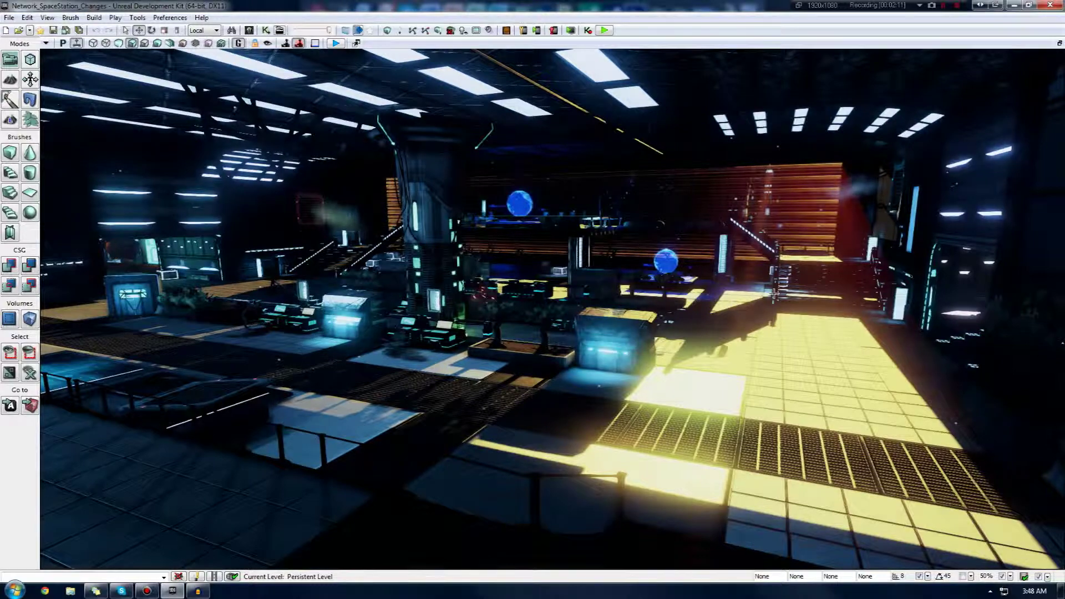
mouse_move(774, 294)
right_down()
mouse_move(758, 288)
mouse_move(772, 304)
mouse_move(764, 294)
mouse_move(790, 285)
right_up()
key(a)
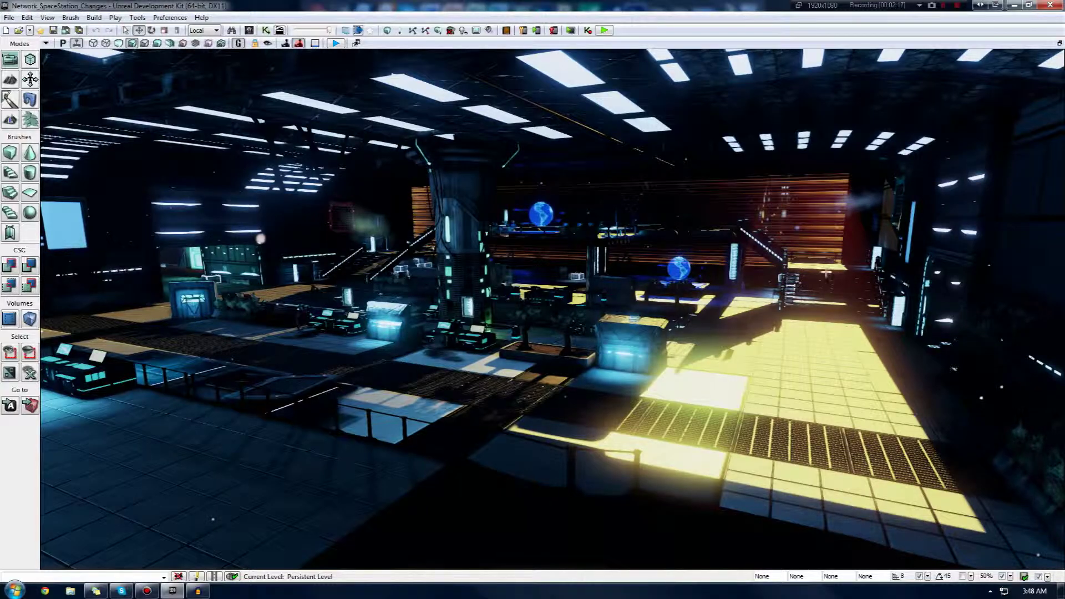
right_drag(789, 284, 796, 386)
key(w)
key(d)
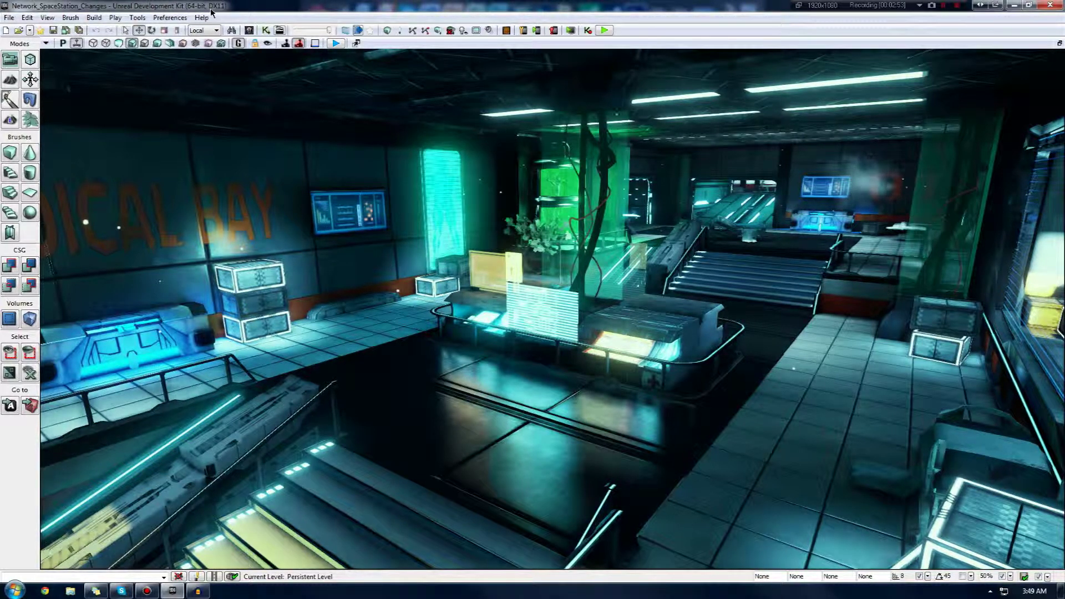
Step: Check that DirectX 11 is the renderer in use
click(4, 18)
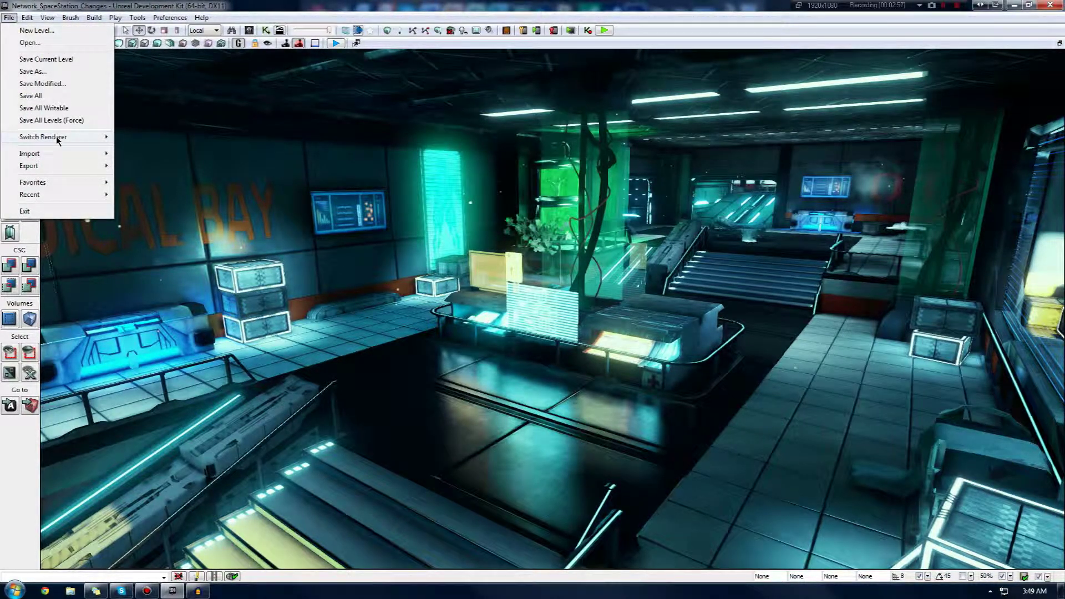
mouse_move(47, 140)
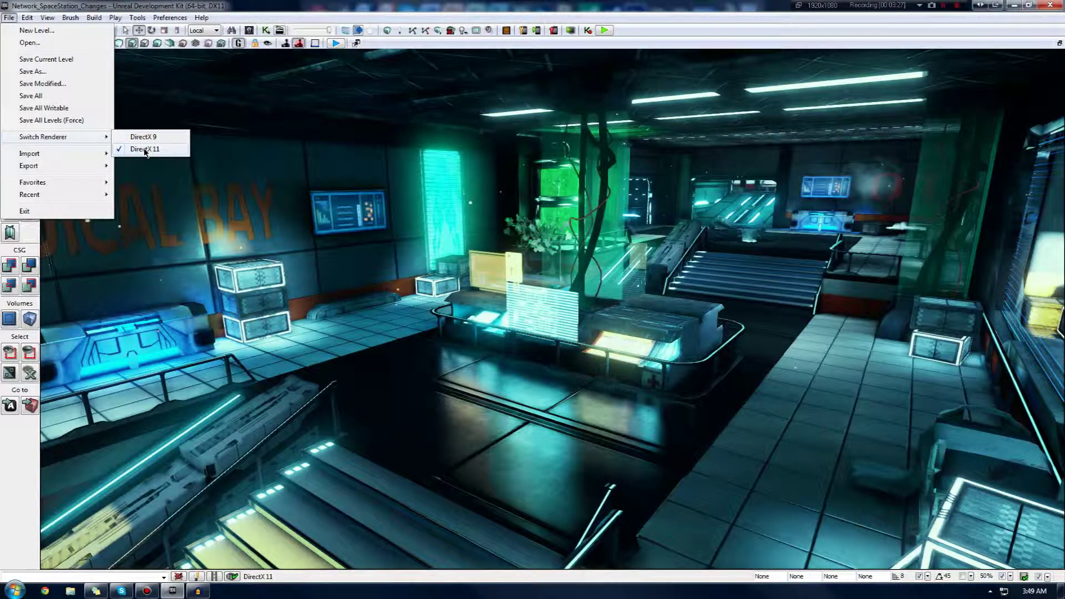
click(575, 380)
Step: Leave game view, select the floor segment directly in front of the desk and show its material options
right_drag(575, 380, 603, 411)
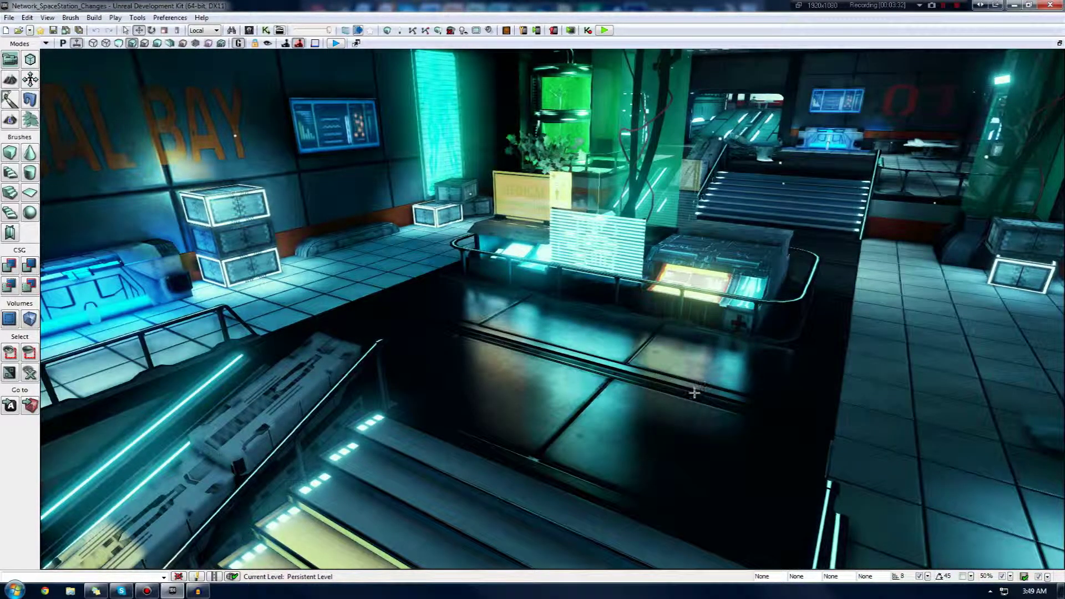
click(689, 391)
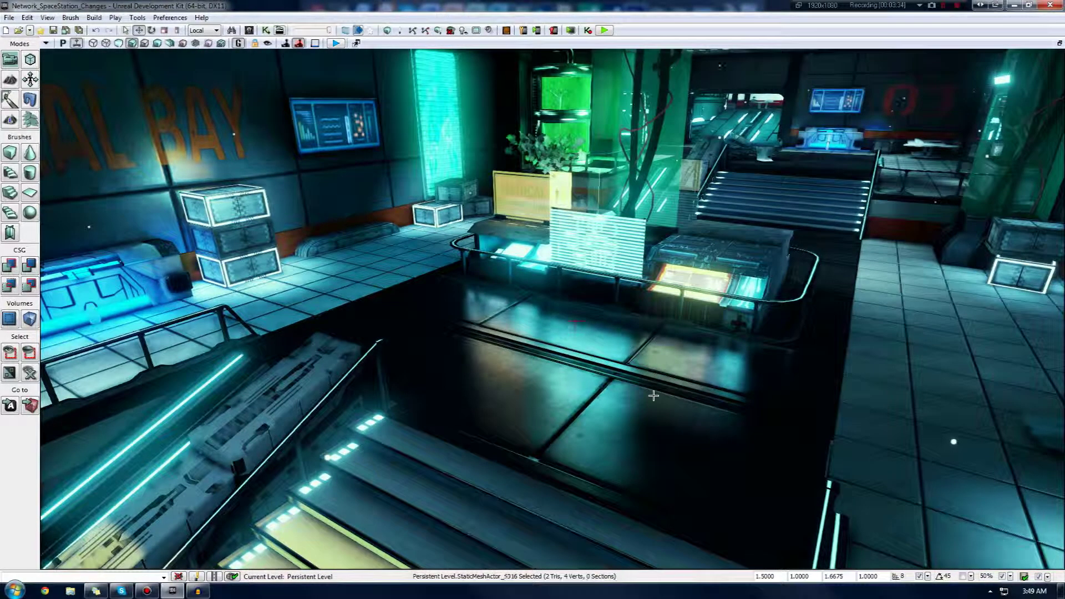
right_drag(689, 391, 484, 371)
click(686, 363)
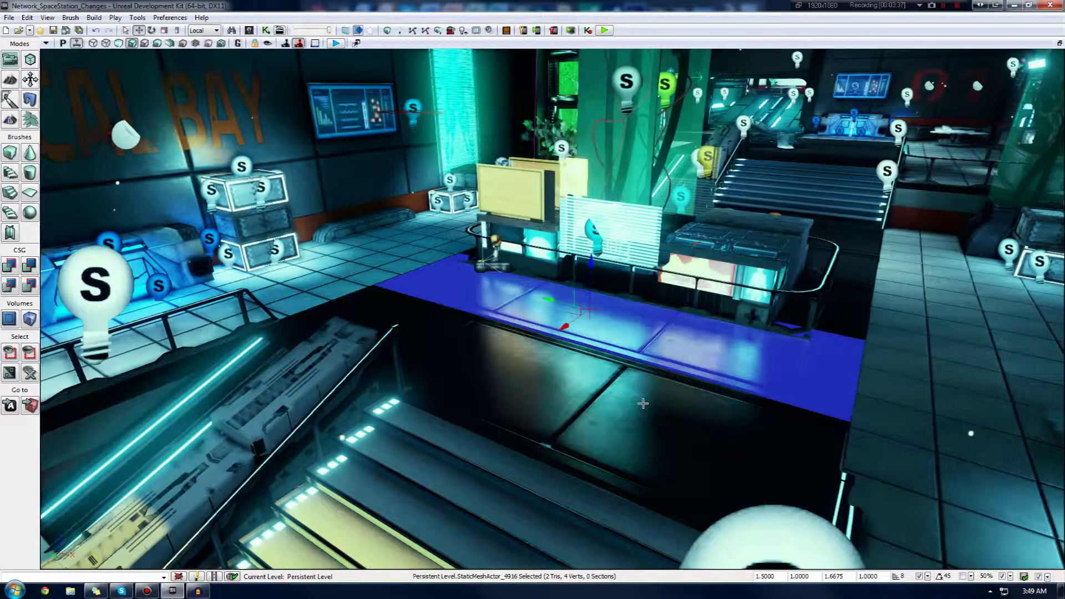
click(643, 404)
click(687, 363)
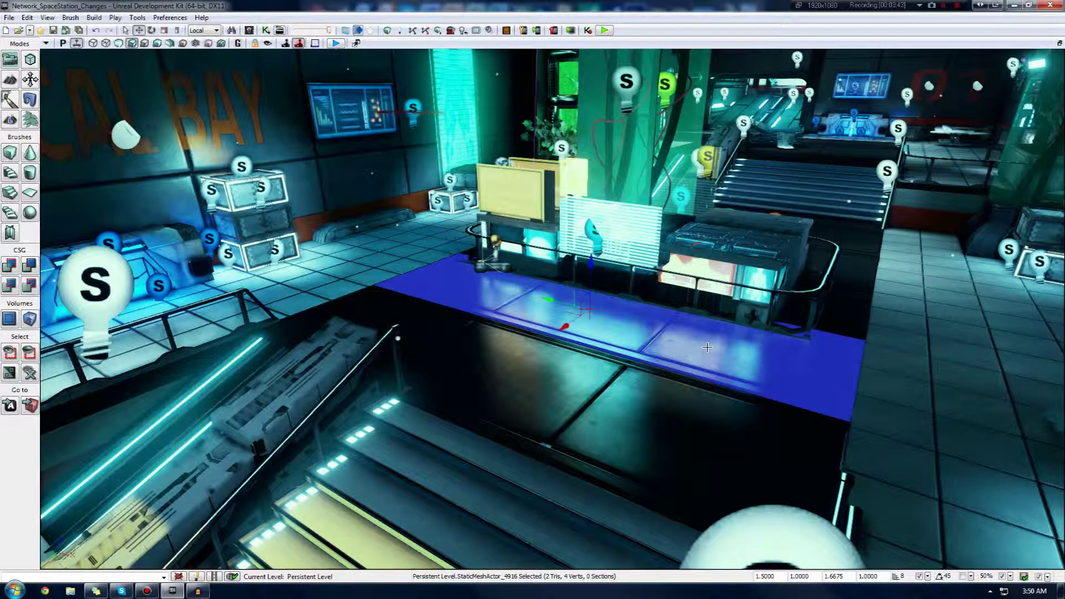
right_click(714, 369)
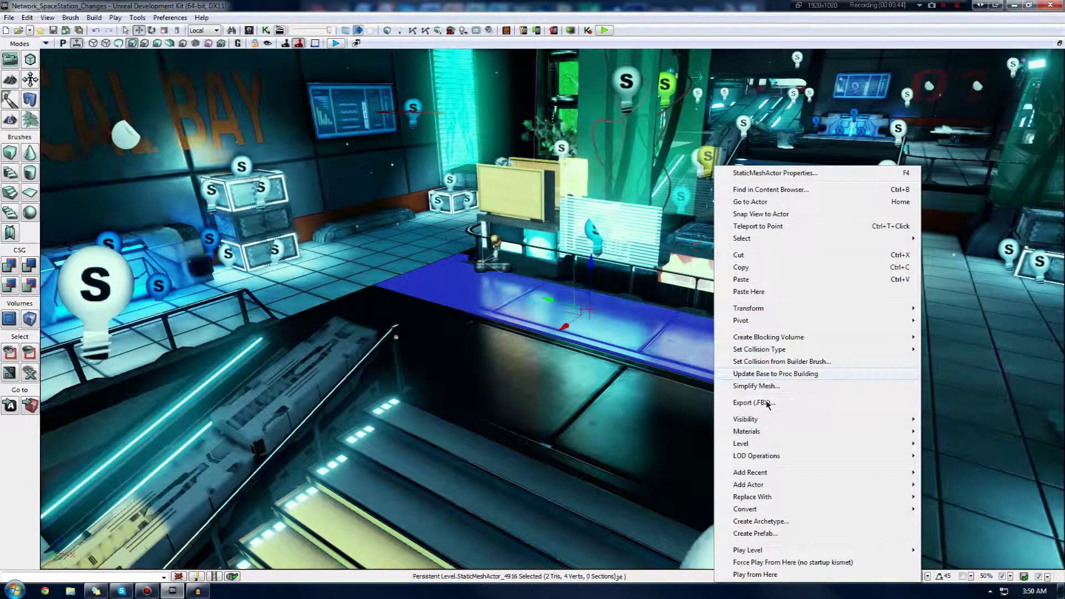
mouse_move(758, 433)
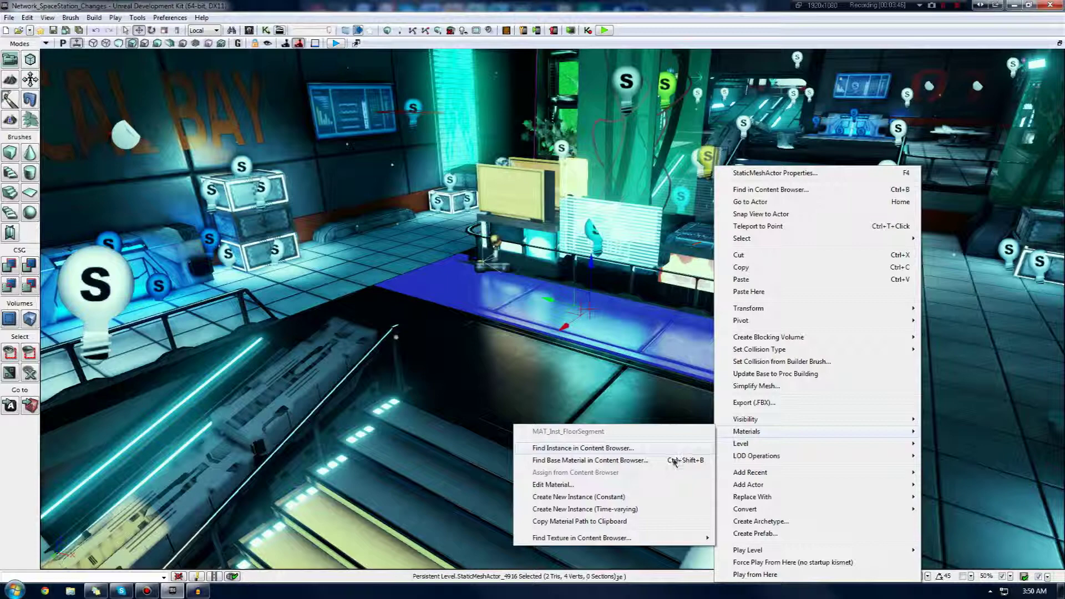
right_drag(660, 389, 715, 407)
click(671, 389)
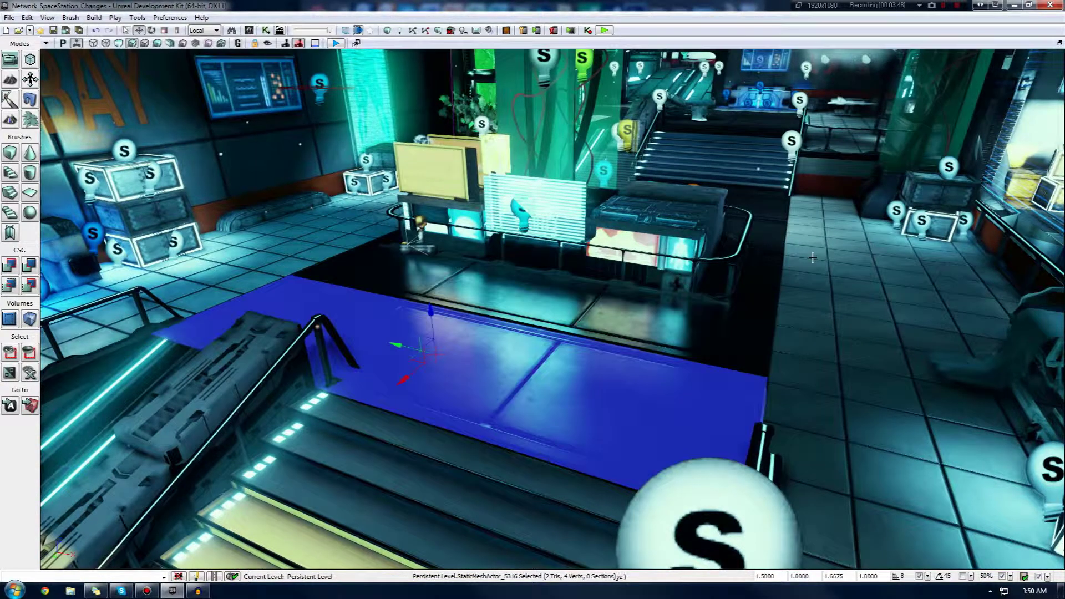
click(813, 257)
click(746, 288)
click(688, 279)
click(682, 289)
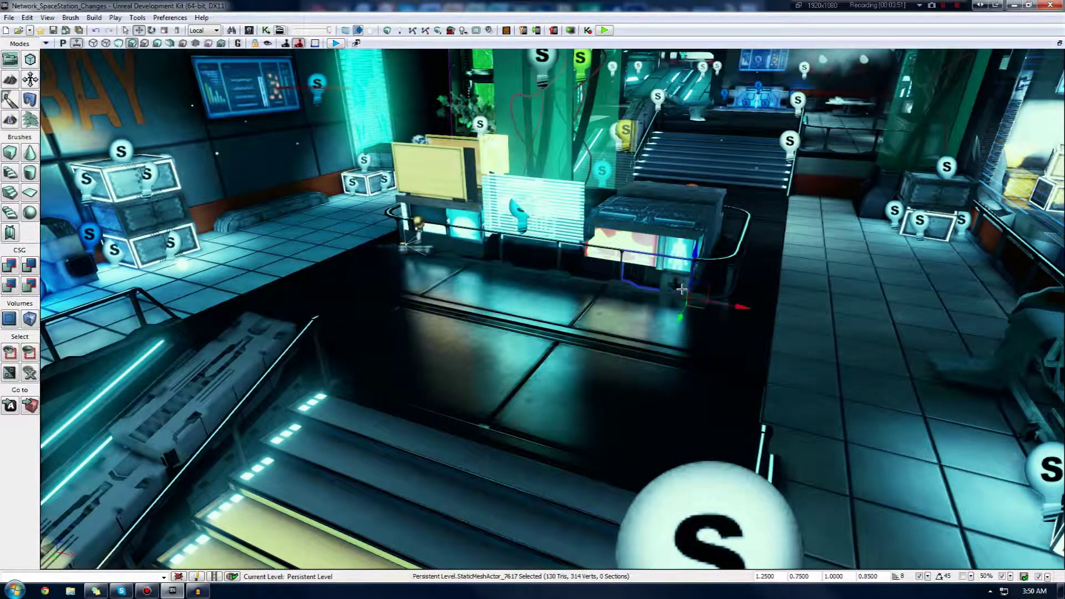
click(672, 282)
click(696, 291)
click(668, 282)
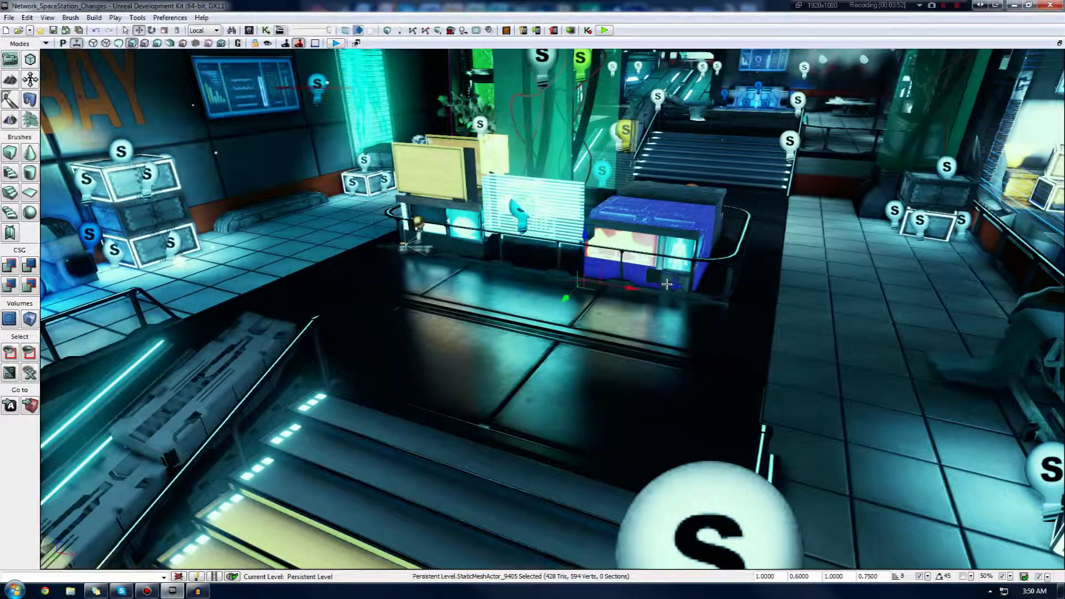
Step: Open the material of the reflective floor segment in front of the desk, view its D3D11 settings, and close the editor
click(638, 287)
right_click(660, 288)
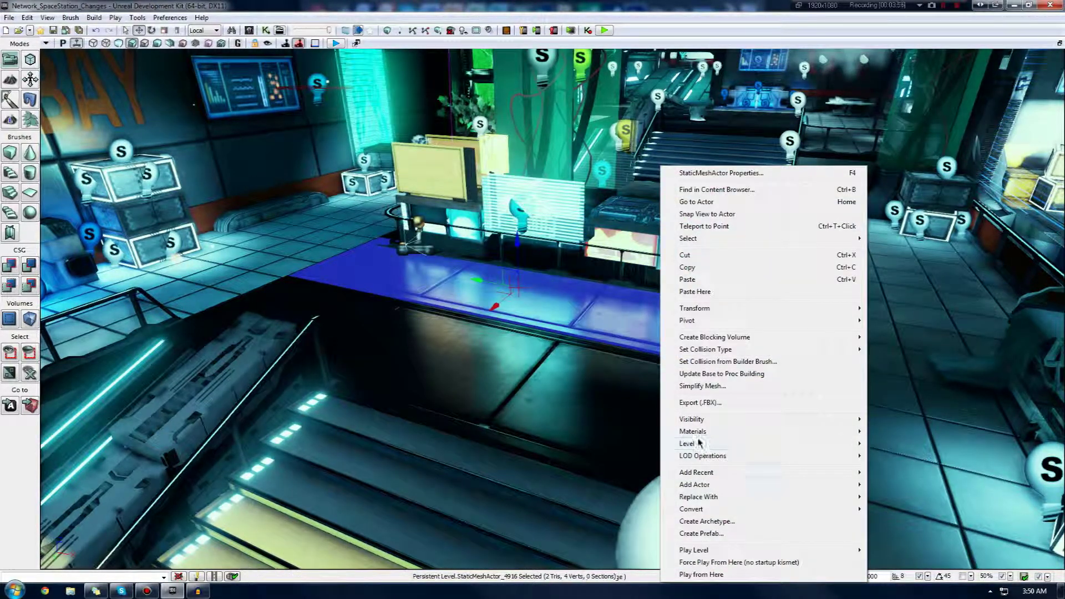
mouse_move(693, 431)
click(492, 461)
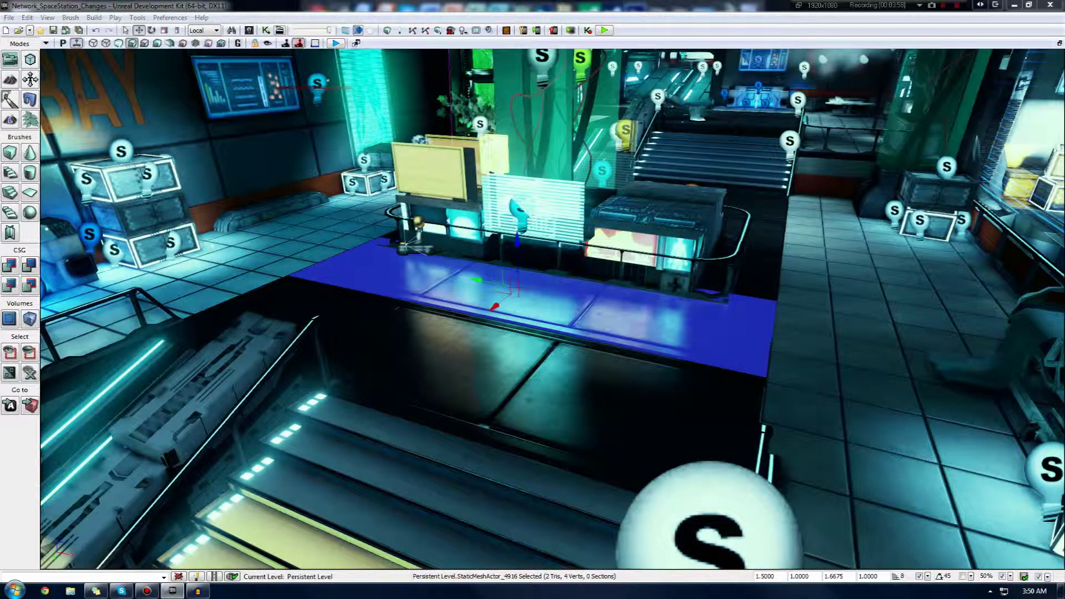
right_click(619, 311)
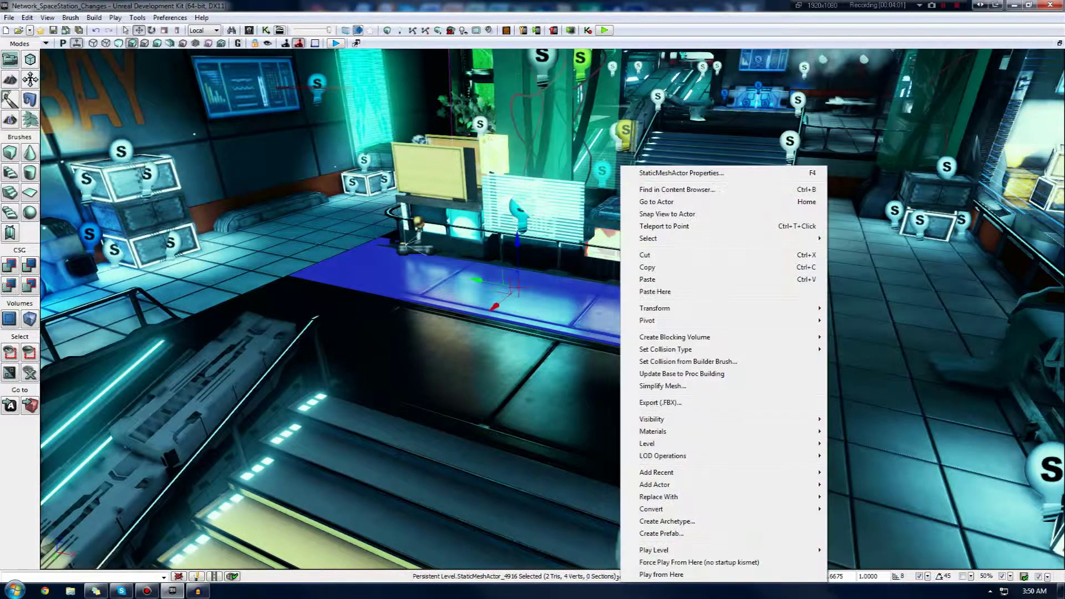
click(675, 188)
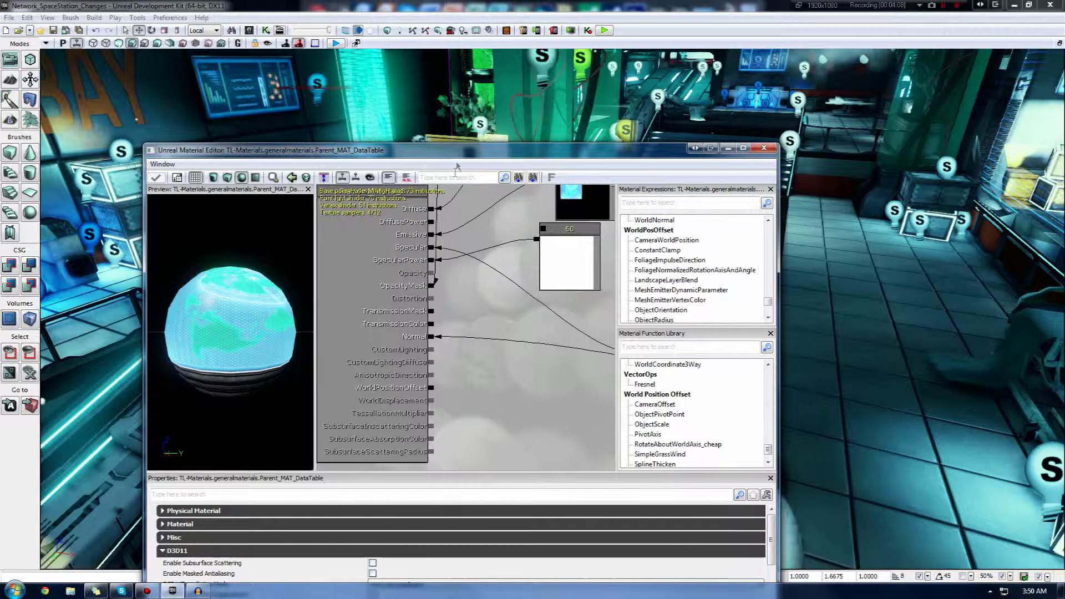
drag(457, 158, 569, 68)
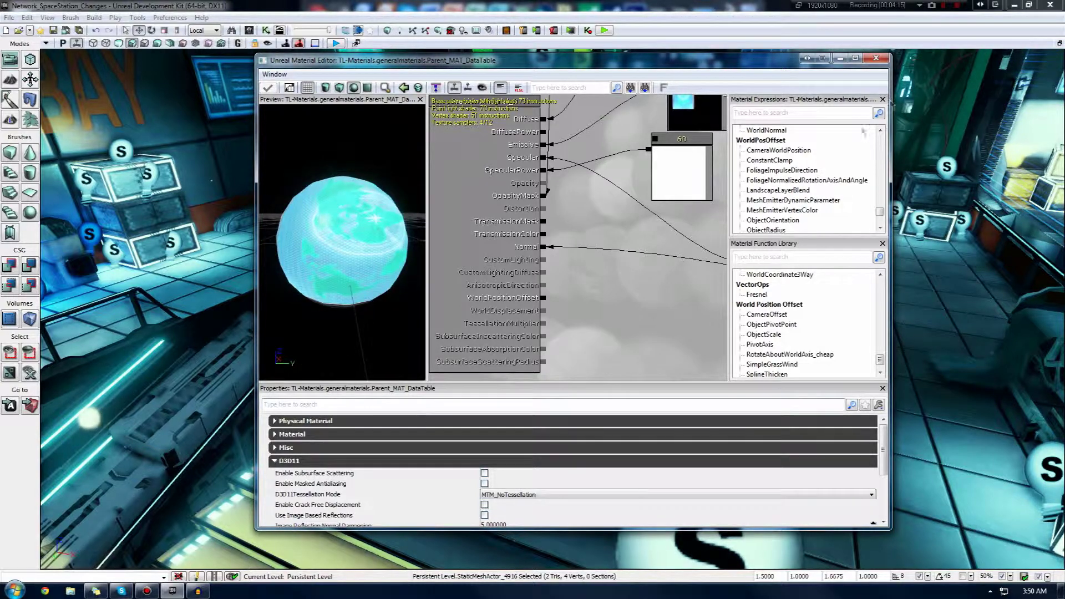
click(876, 59)
Step: Select the light tiled floor segment bordering the dark reflective floor
click(546, 431)
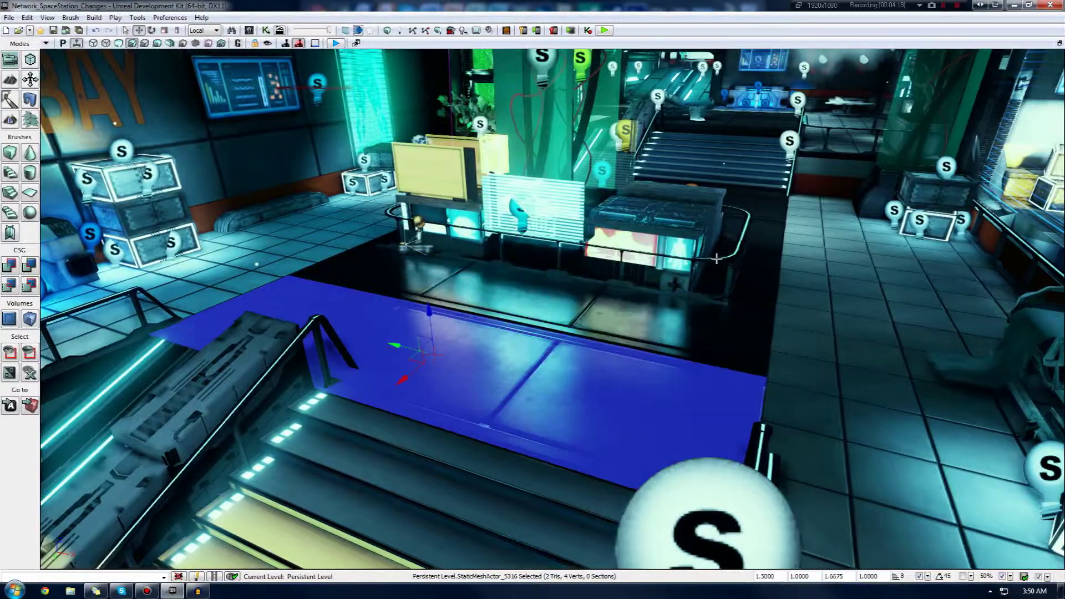
right_drag(546, 431, 551, 462)
drag(550, 461, 638, 391)
right_drag(638, 391, 571, 427)
click(611, 354)
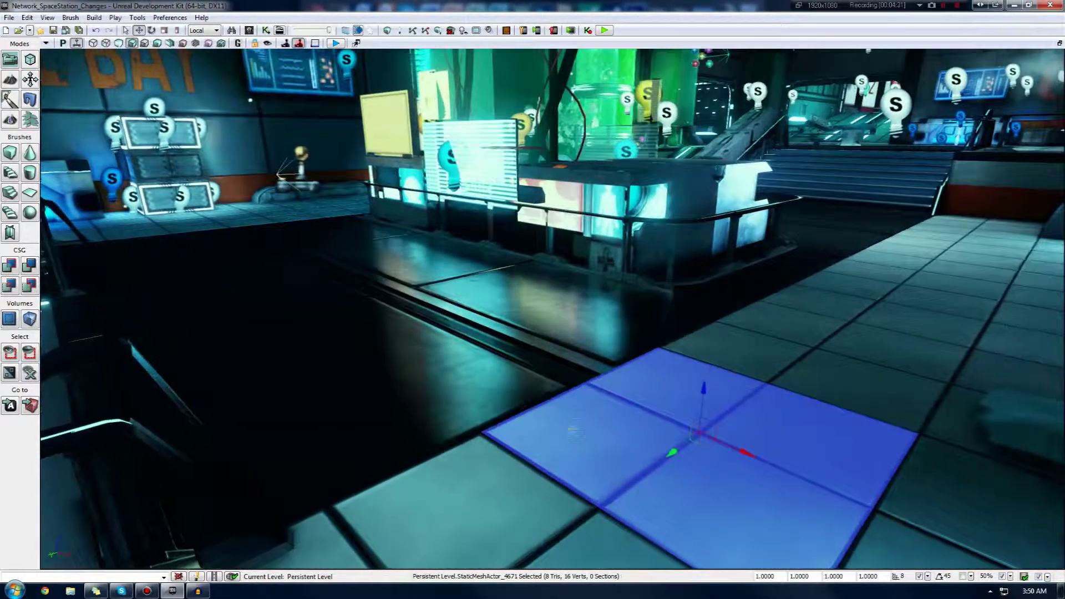
right_drag(618, 488, 573, 398)
Step: Try to assign the material currently chosen in the Content Browser to the selected floor tile
right_click(573, 398)
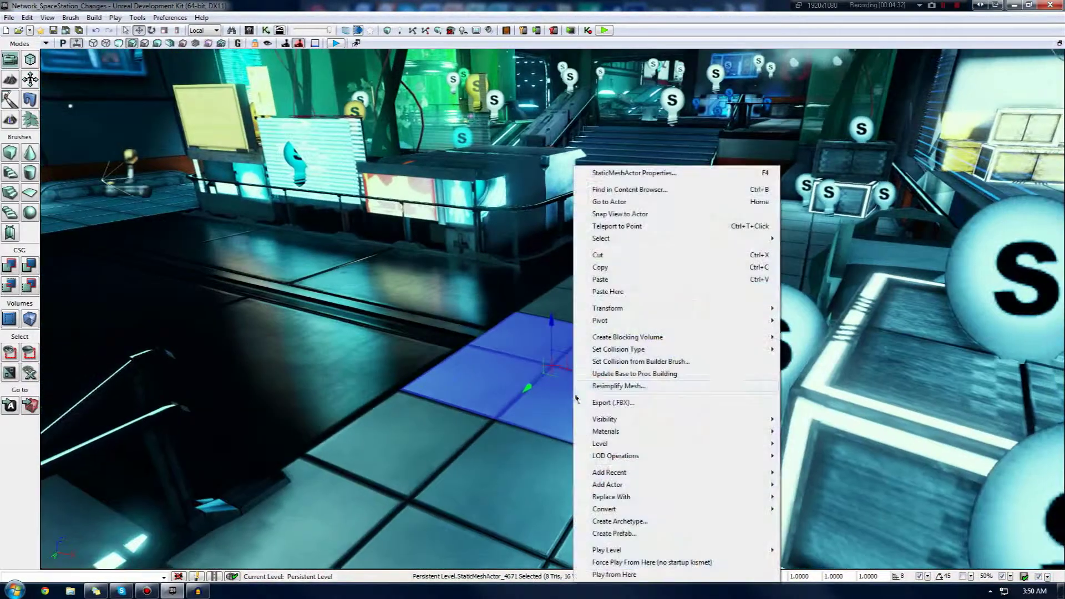
mouse_move(611, 432)
click(802, 449)
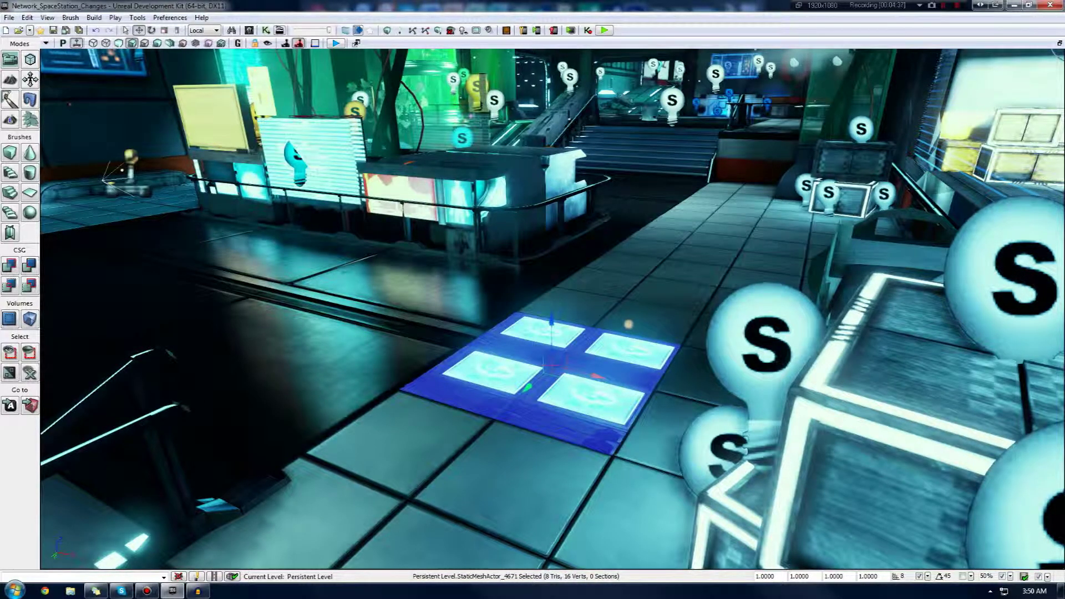
Step: Open the floor tile's SPEC_FloorModular_Mat material, check its image-based reflection settings under D3D11, and close the editor
right_click(535, 415)
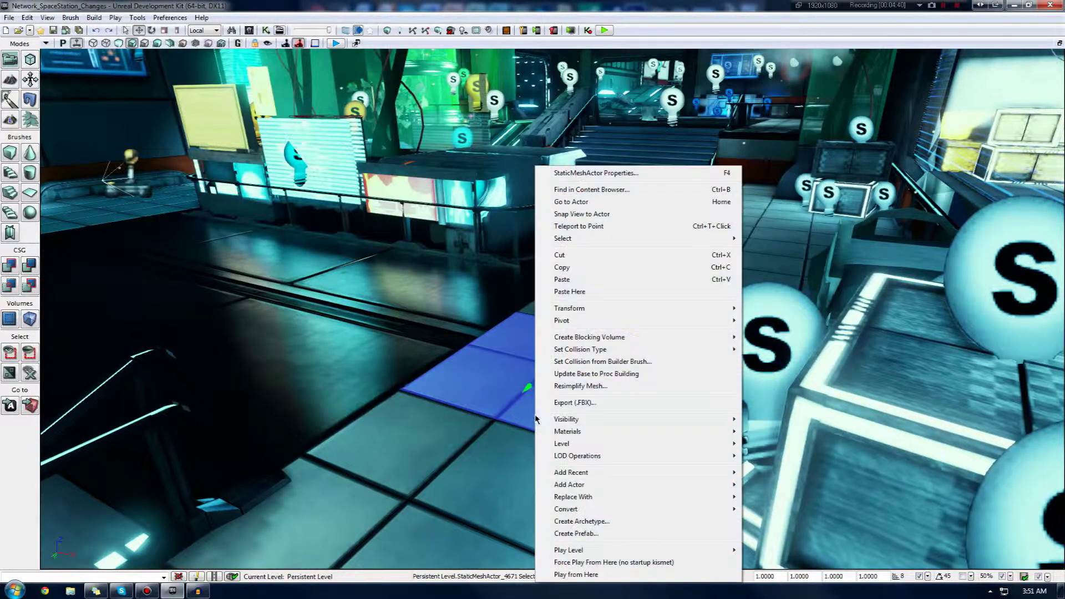
mouse_move(567, 433)
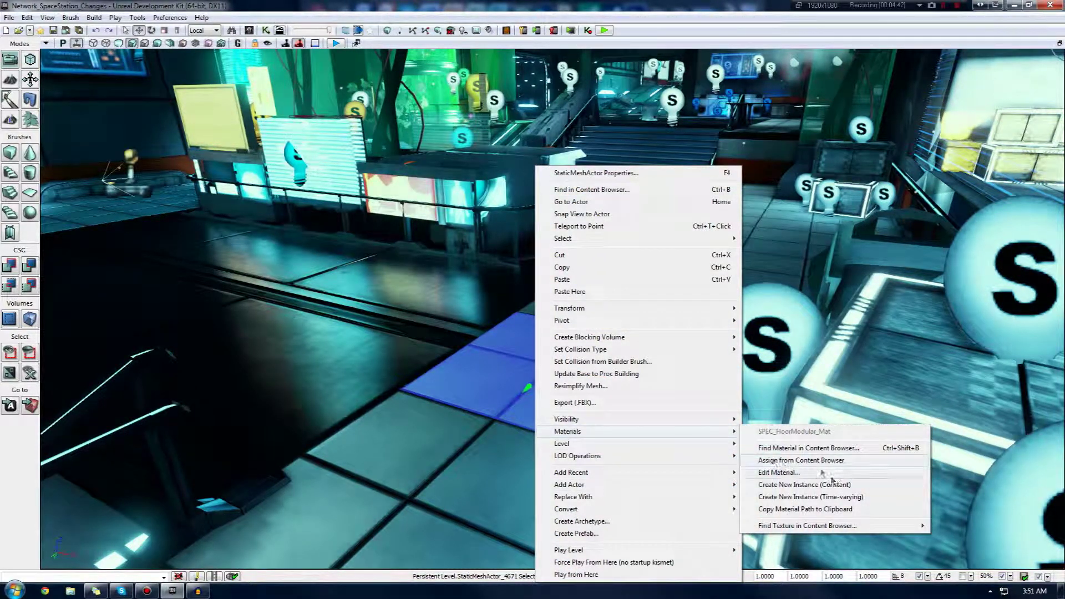
click(794, 460)
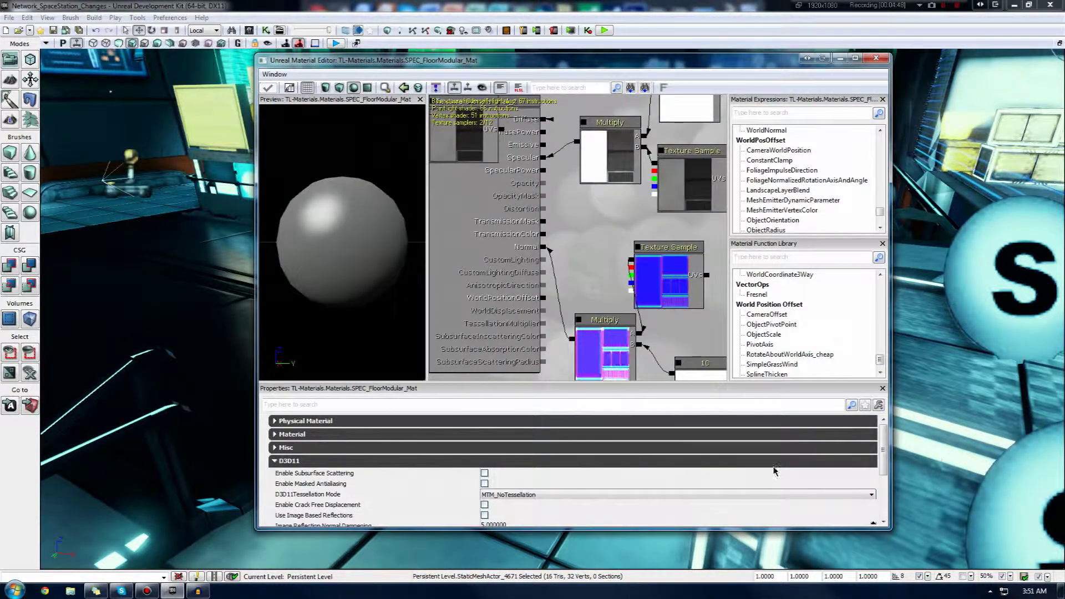
mouse_move(882, 448)
mouse_down()
mouse_move(885, 476)
mouse_move(890, 444)
mouse_up()
scroll(888, 449, down, 1)
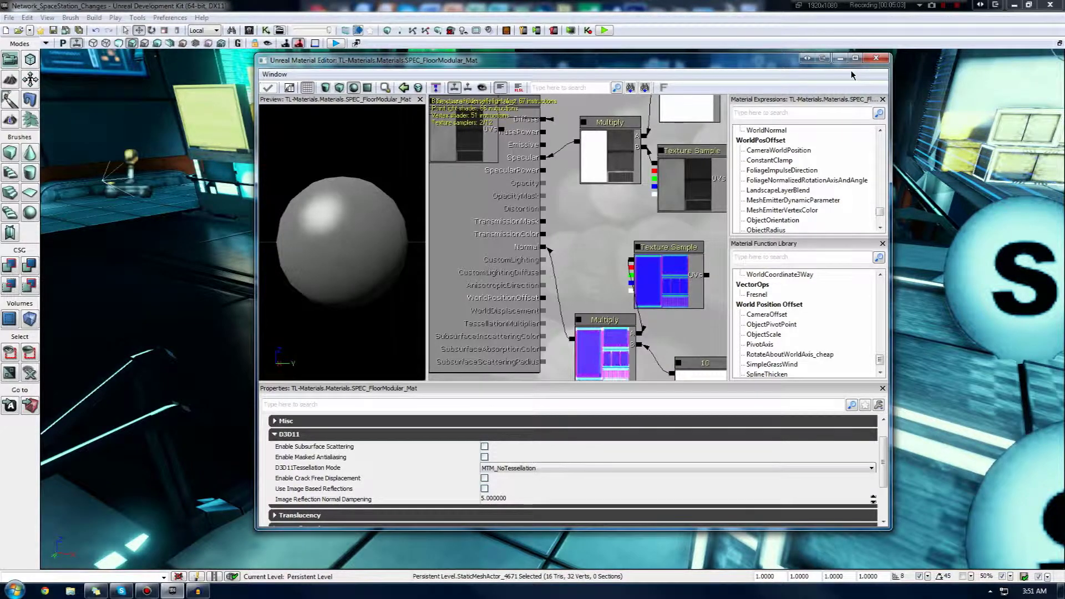
click(878, 62)
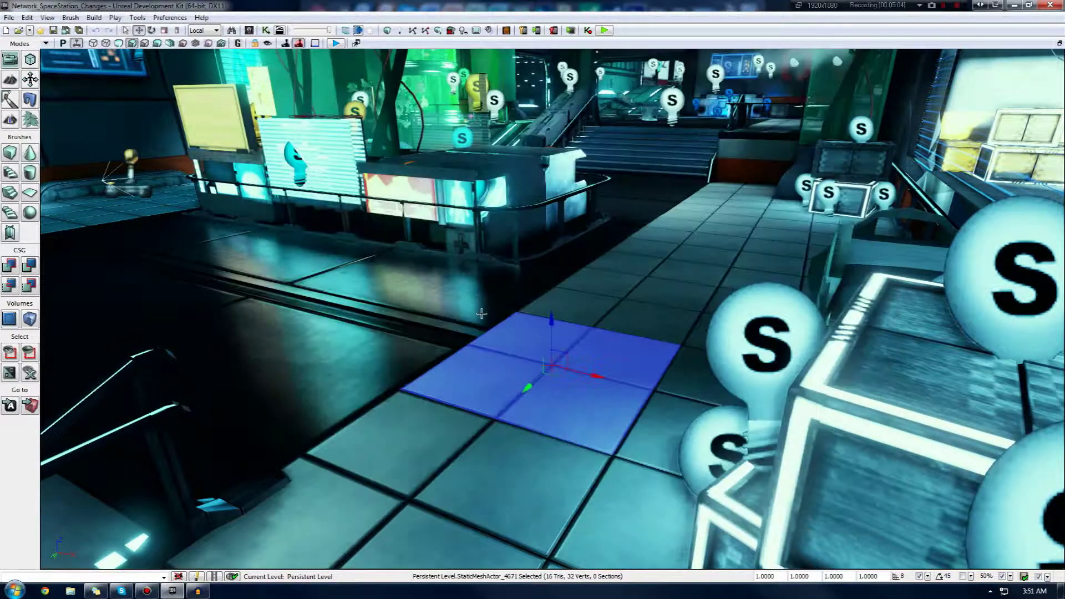
Step: Delete the image reflection scene capture in front of the desk, using the wireframe view to select it, and restore the lit view
right_drag(552, 308, 432, 195)
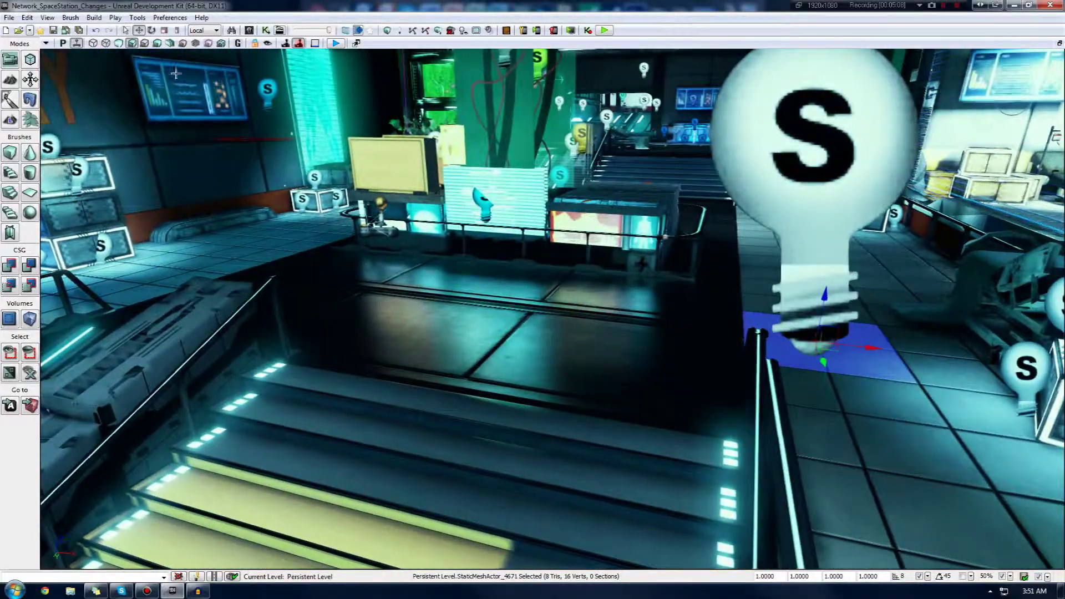
click(105, 44)
drag(589, 290, 602, 340)
click(535, 328)
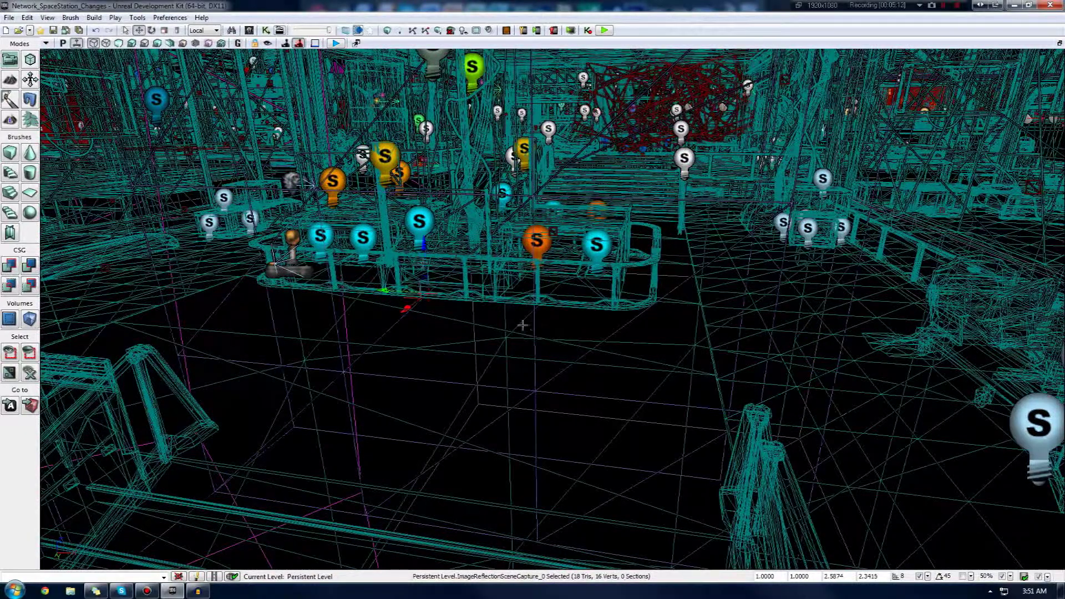
key(Delete)
click(131, 43)
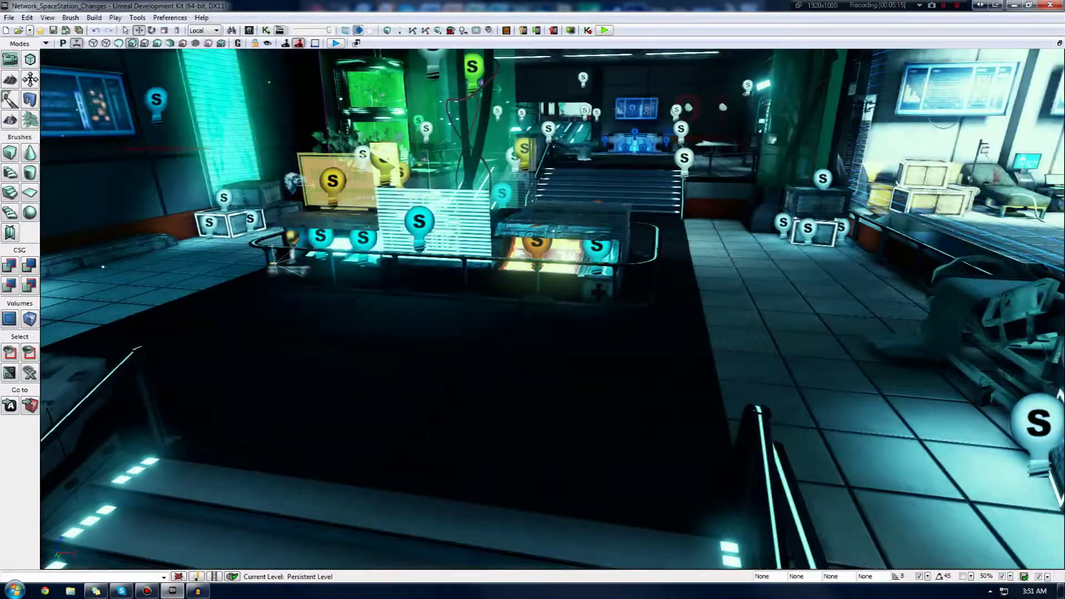
Step: Place an ImageReflectionSceneCapture actor from the Uncategorized actor classes on the dark floor in front of the desk
key(ctrl+shift+f)
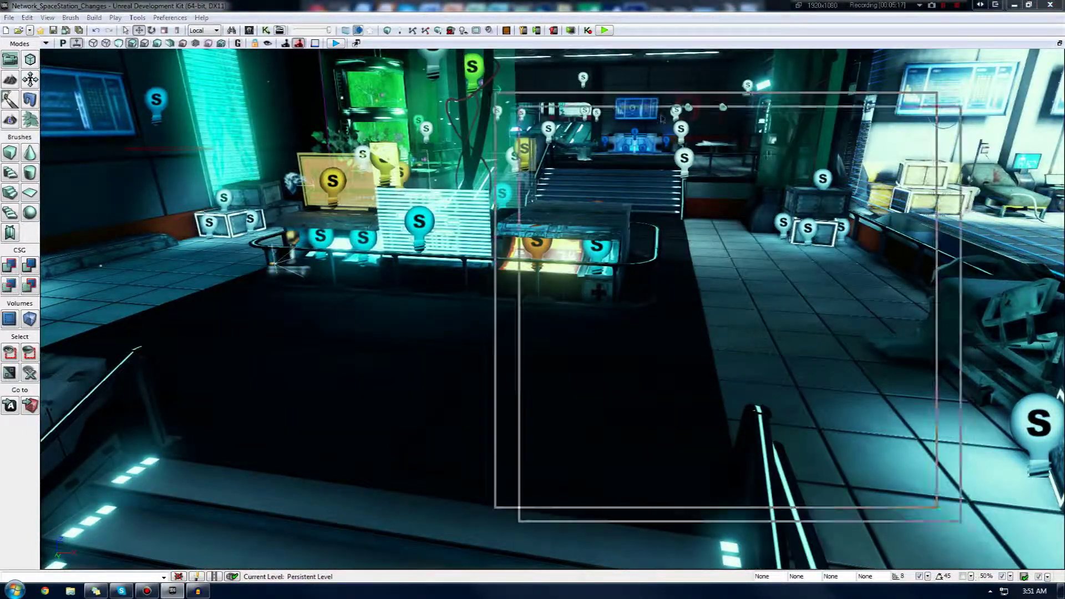
click(793, 149)
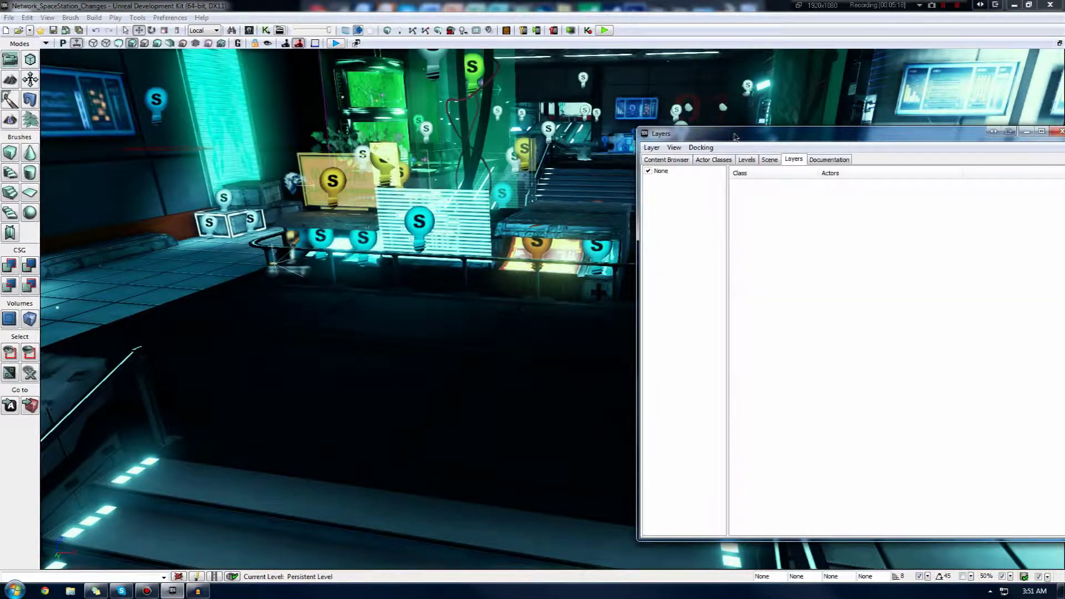
click(665, 160)
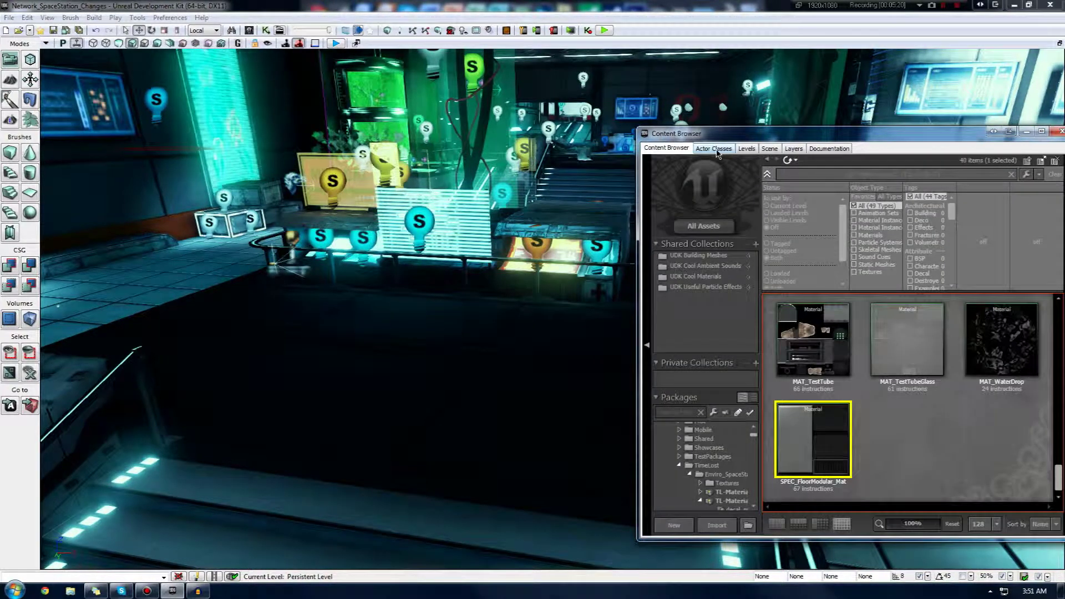
click(715, 149)
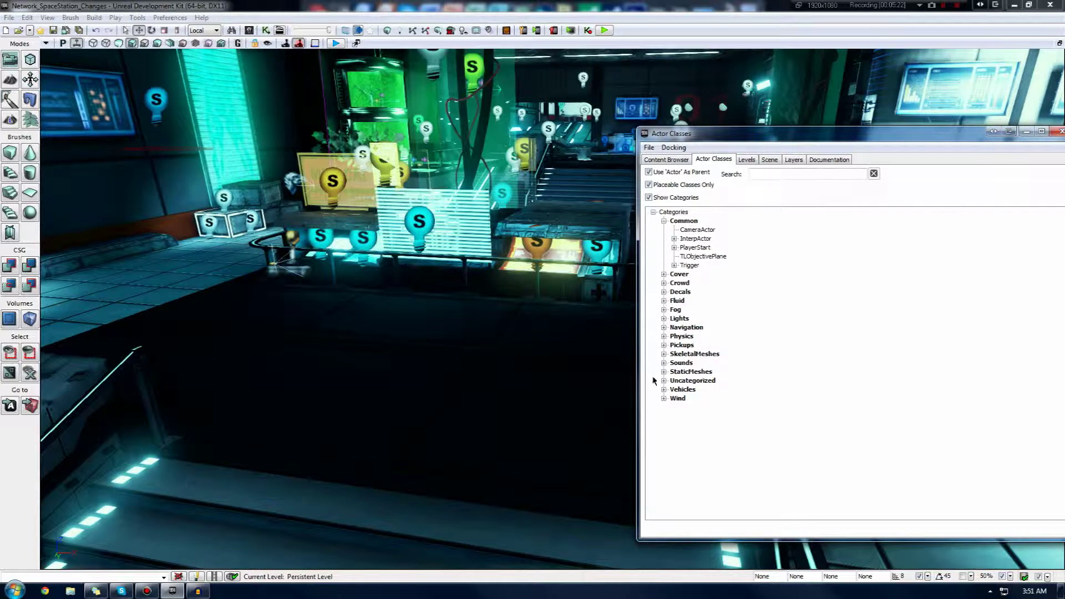
click(664, 380)
click(690, 328)
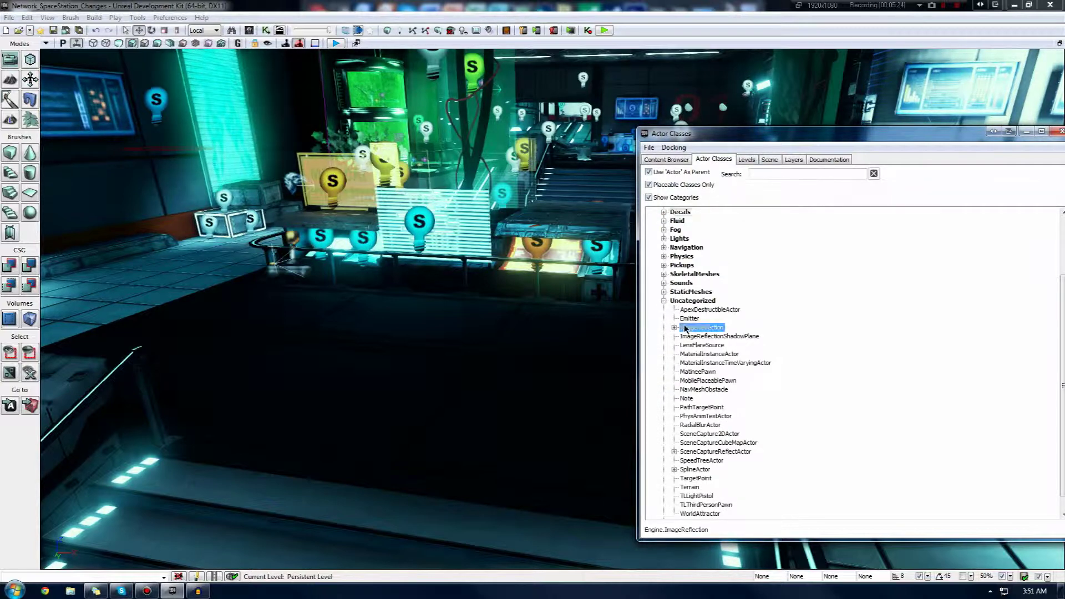
click(675, 328)
click(716, 336)
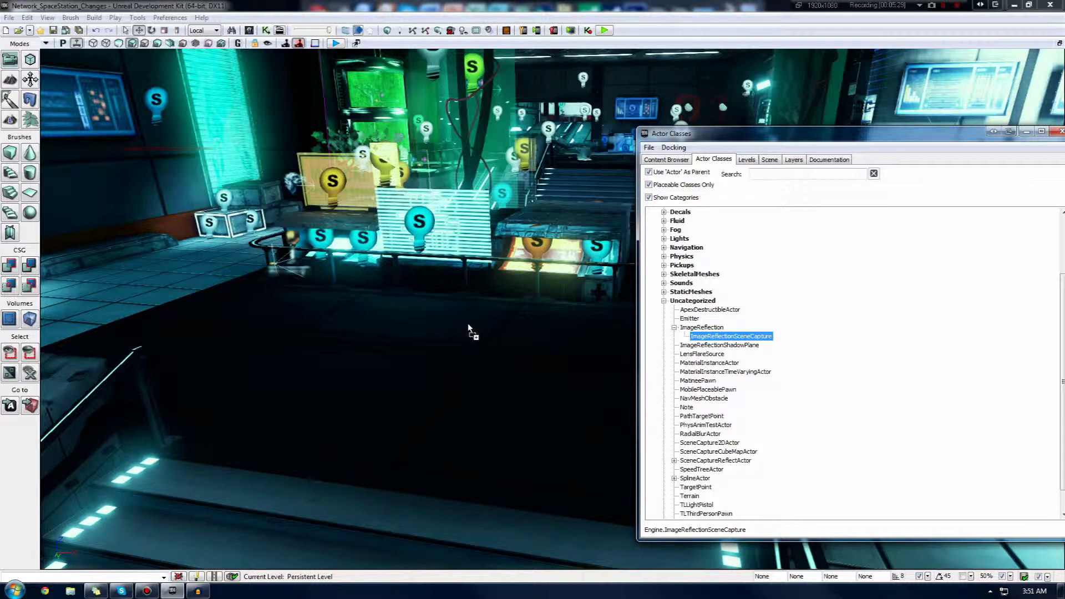
drag(467, 326, 467, 325)
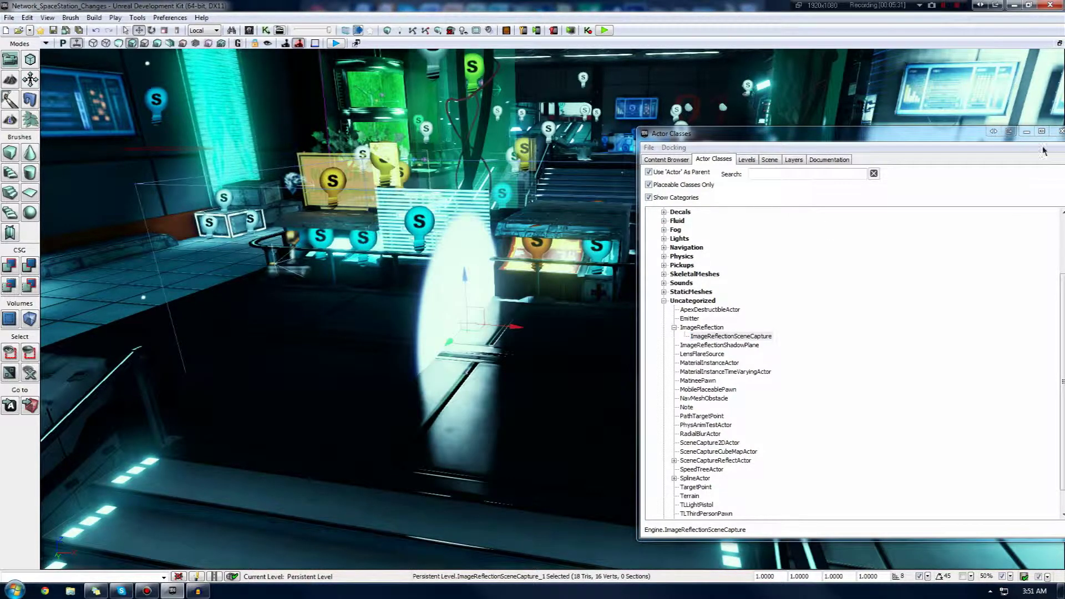
click(1058, 134)
Step: Rotate the new scene capture actor about its vertical axis until its plane runs along the front of the desk
right_drag(618, 369, 617, 369)
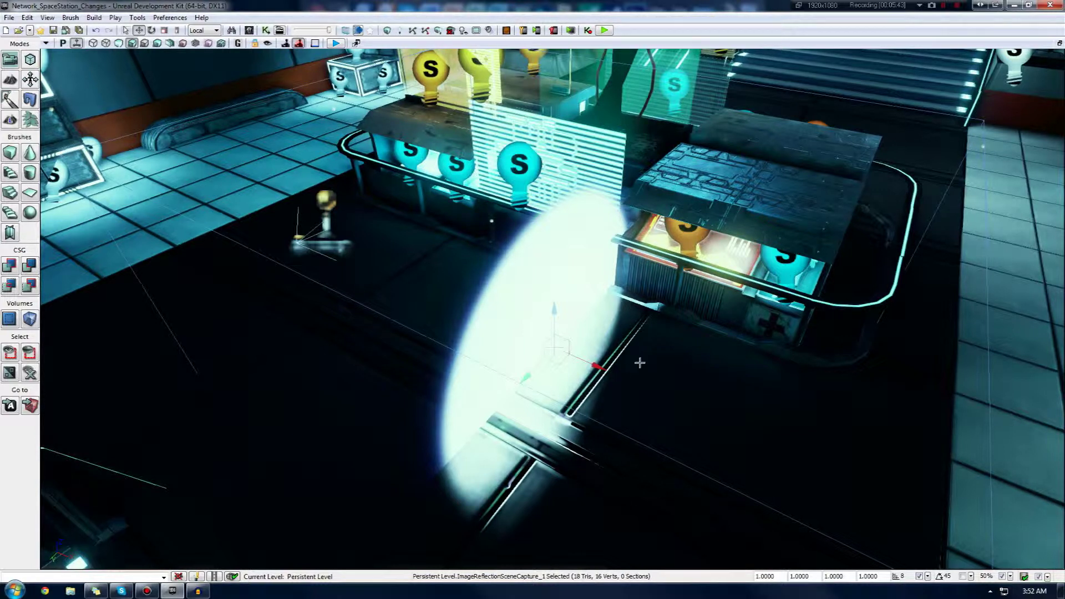
right_drag(636, 367, 696, 267)
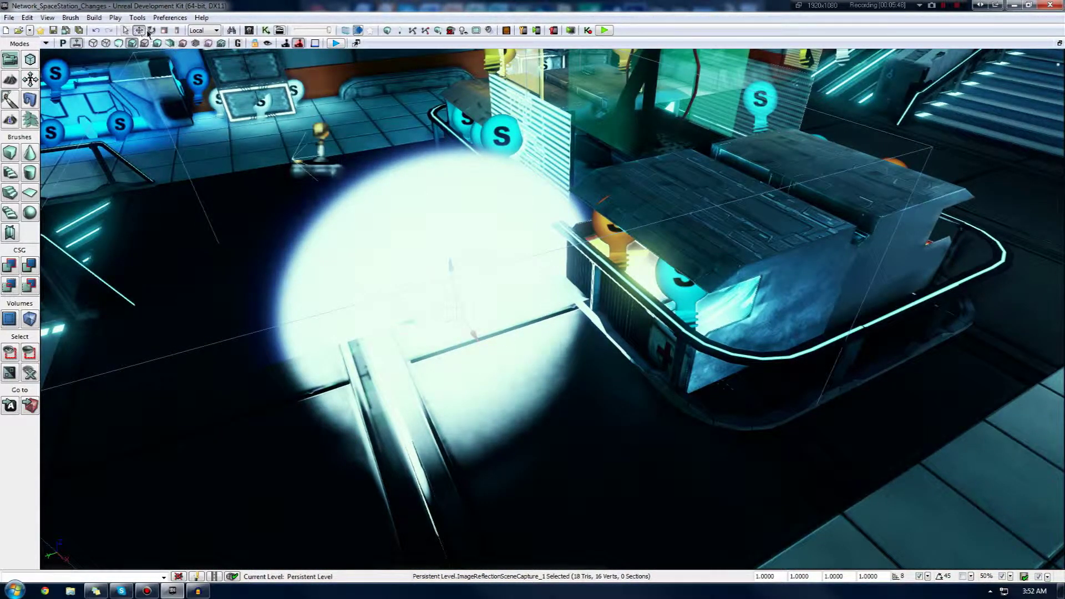
click(151, 31)
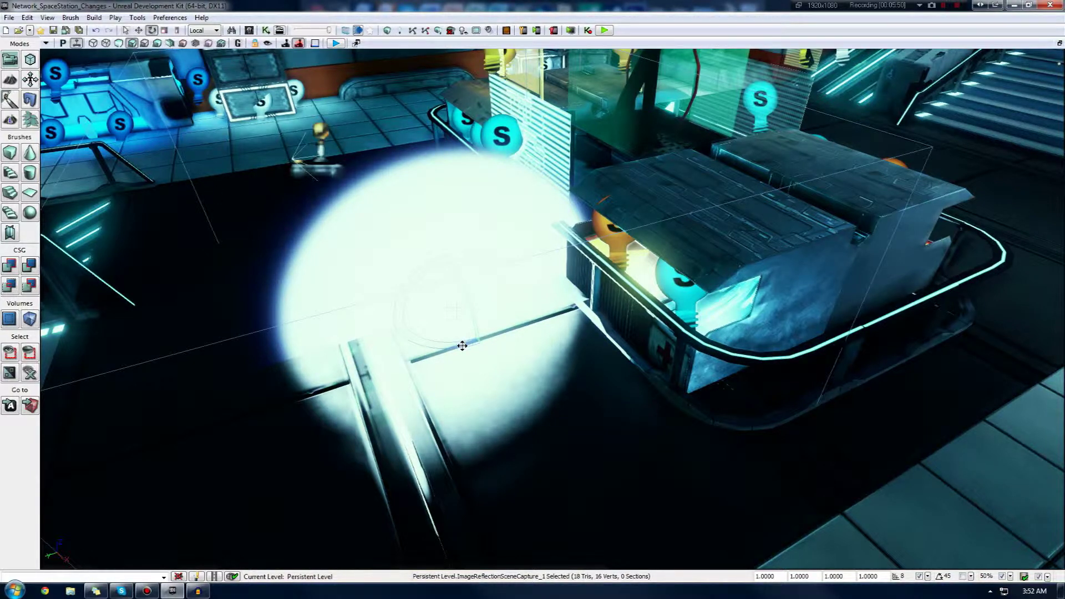
drag(462, 345, 517, 289)
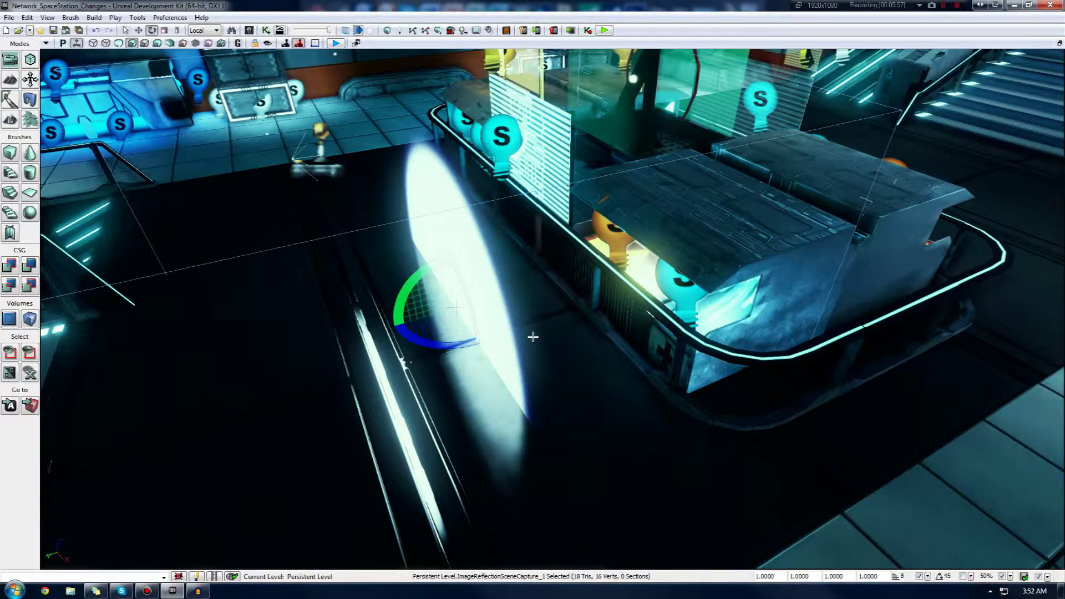
Step: Move the image reflection scene capture actor across the dark floor until its plane stands against the front of the desk
right_drag(533, 337, 518, 367)
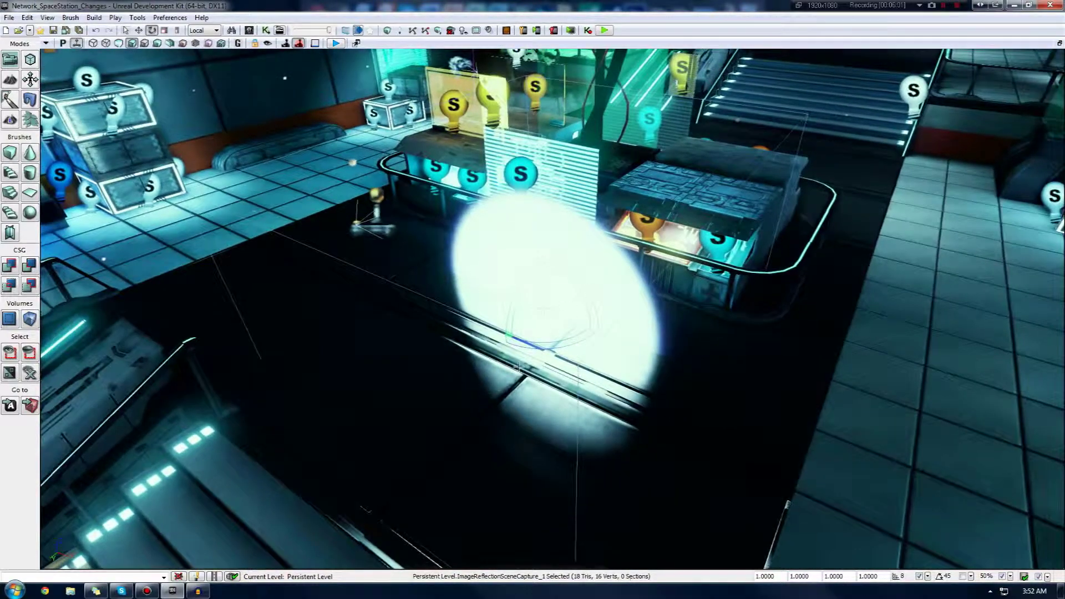
right_drag(646, 294, 647, 294)
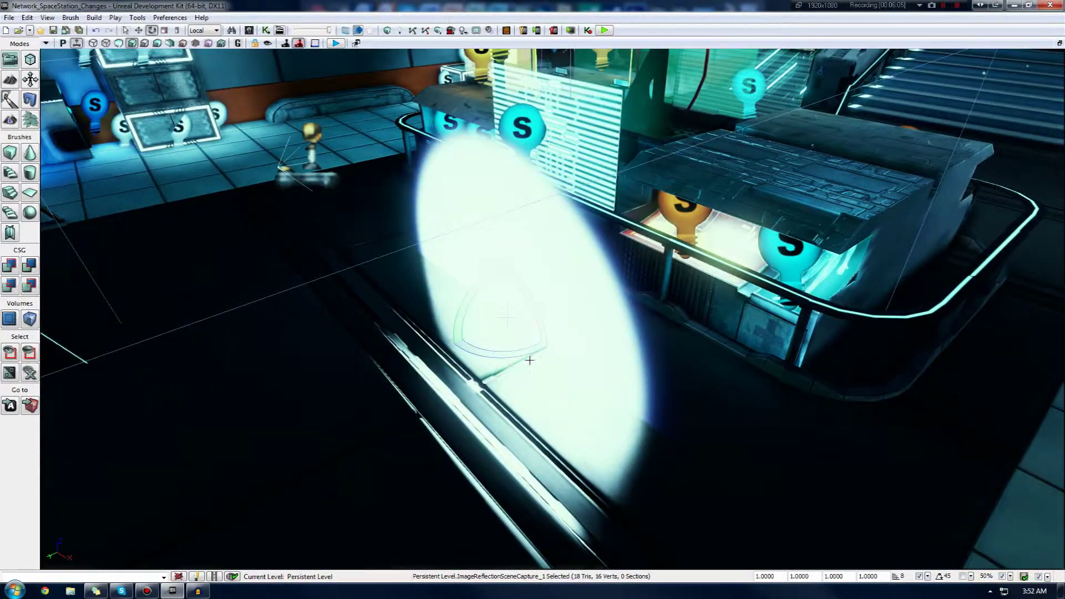
right_drag(530, 361, 394, 290)
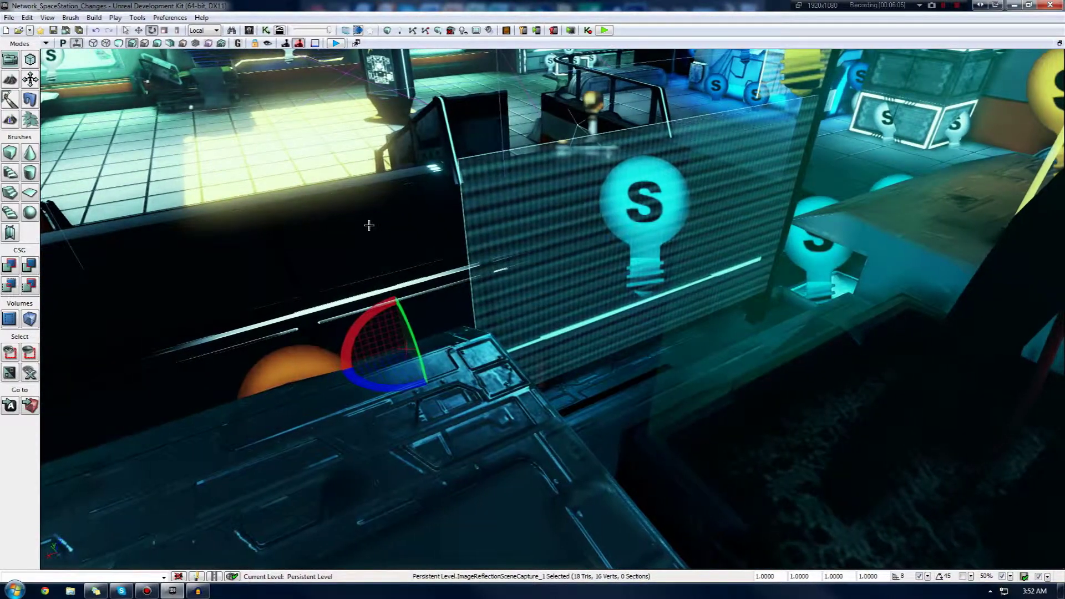
right_drag(369, 225, 369, 225)
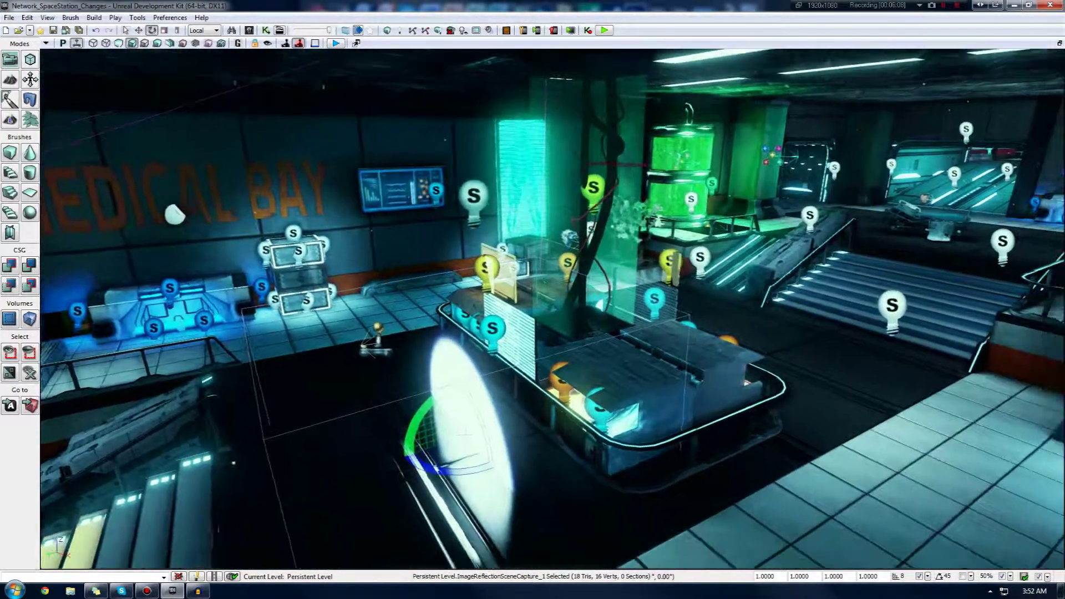
drag(361, 258, 384, 364)
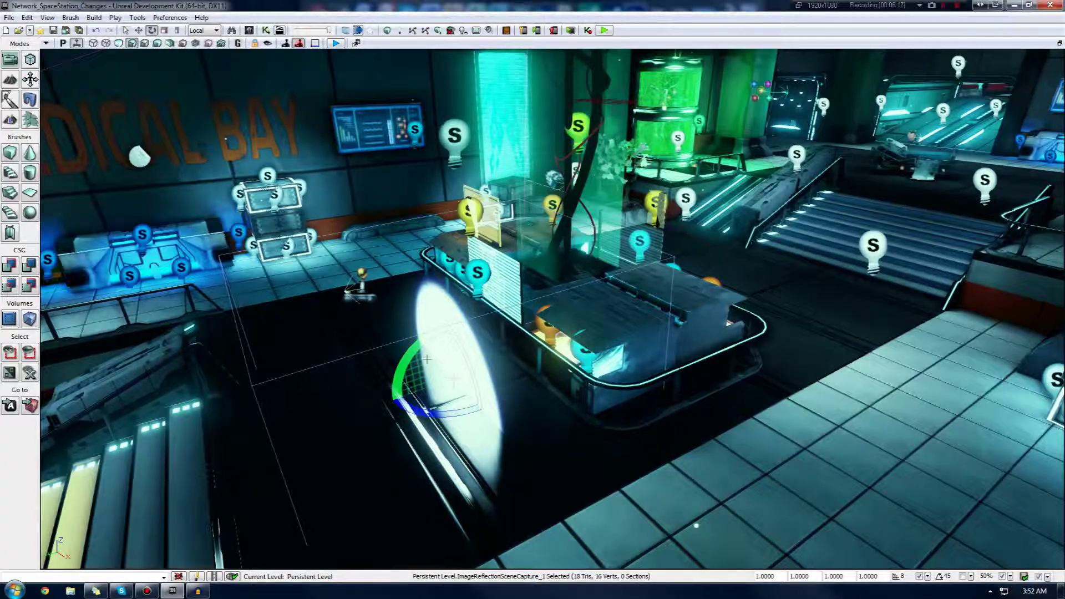
right_drag(377, 370, 482, 391)
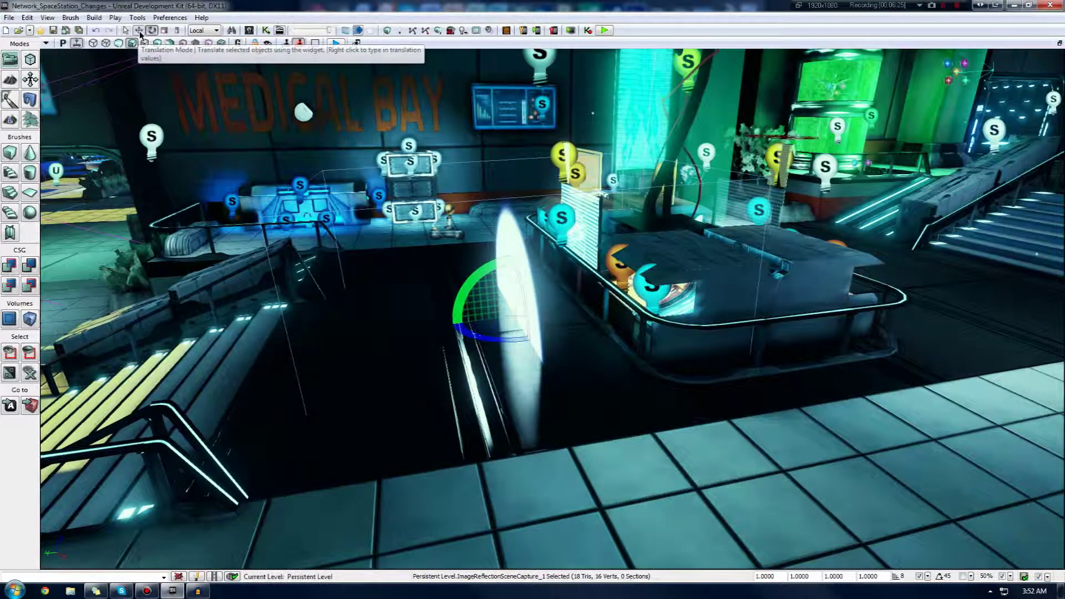
click(139, 30)
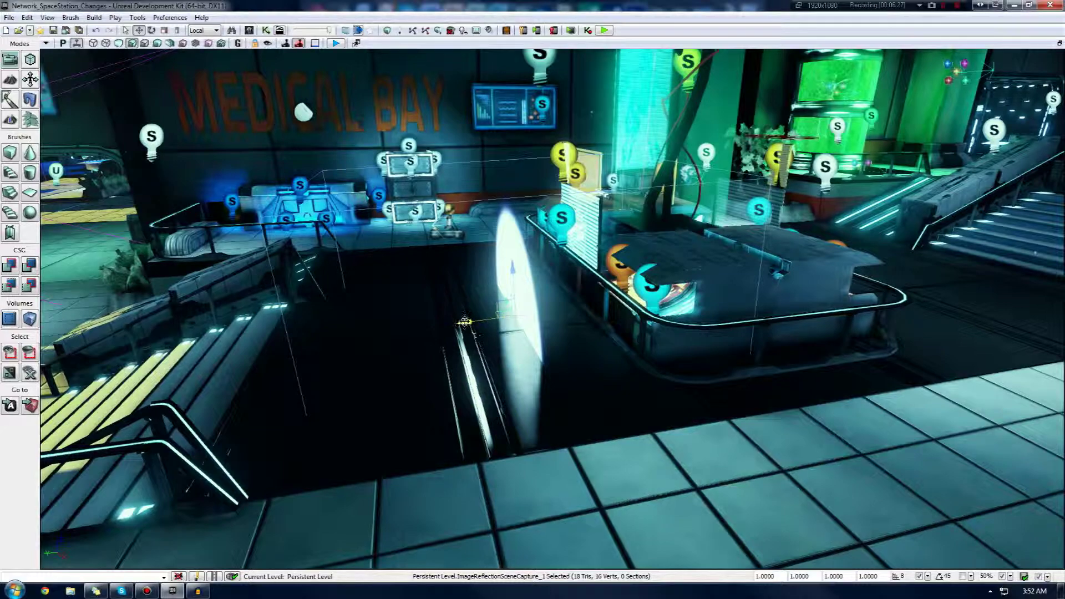
drag(465, 322, 542, 357)
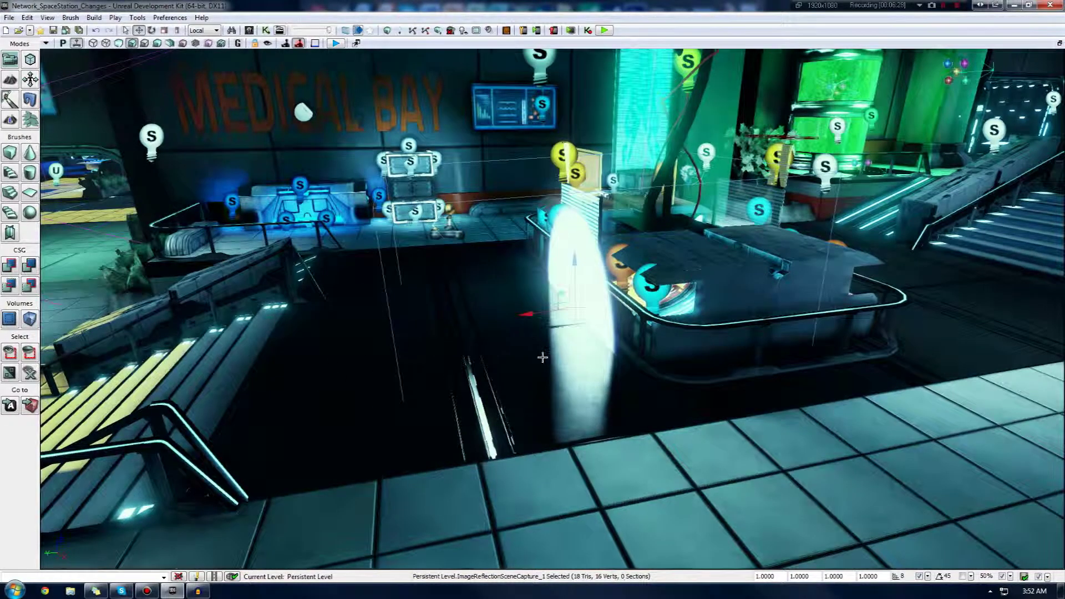
key(a)
right_drag(542, 358, 596, 343)
mouse_move(623, 329)
shift+mouse_down()
mouse_move(598, 329)
mouse_move(627, 334)
shift+mouse_up()
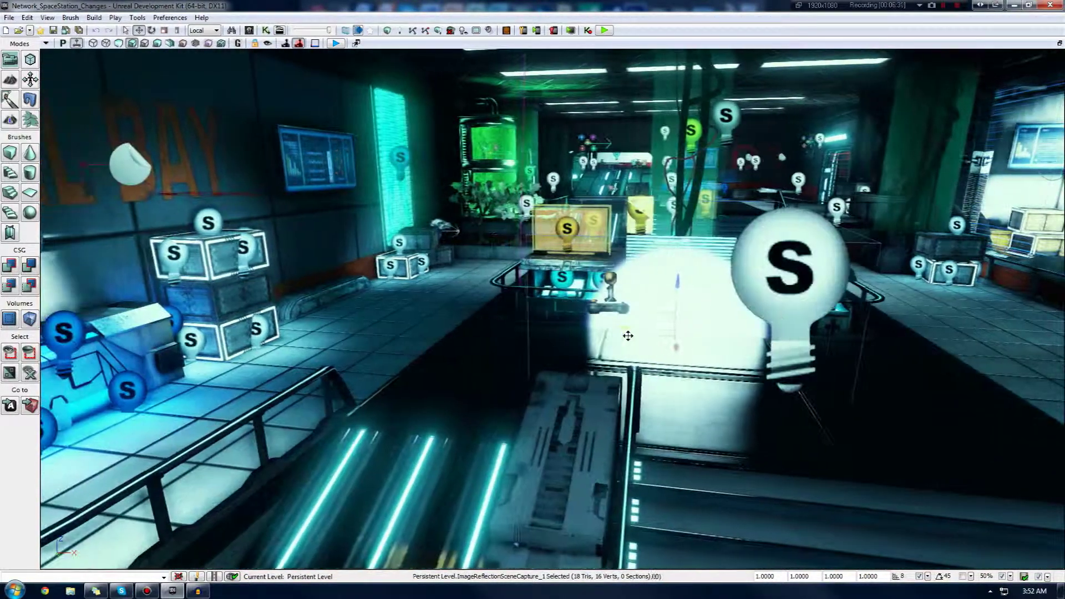
Step: Scale the scene capture actor non-uniformly to about 2.11 along its width and 1.78 in height so it spans the desk front
click(177, 30)
mouse_move(612, 328)
mouse_down()
mouse_move(560, 328)
mouse_move(601, 328)
mouse_up()
drag(673, 255, 673, 244)
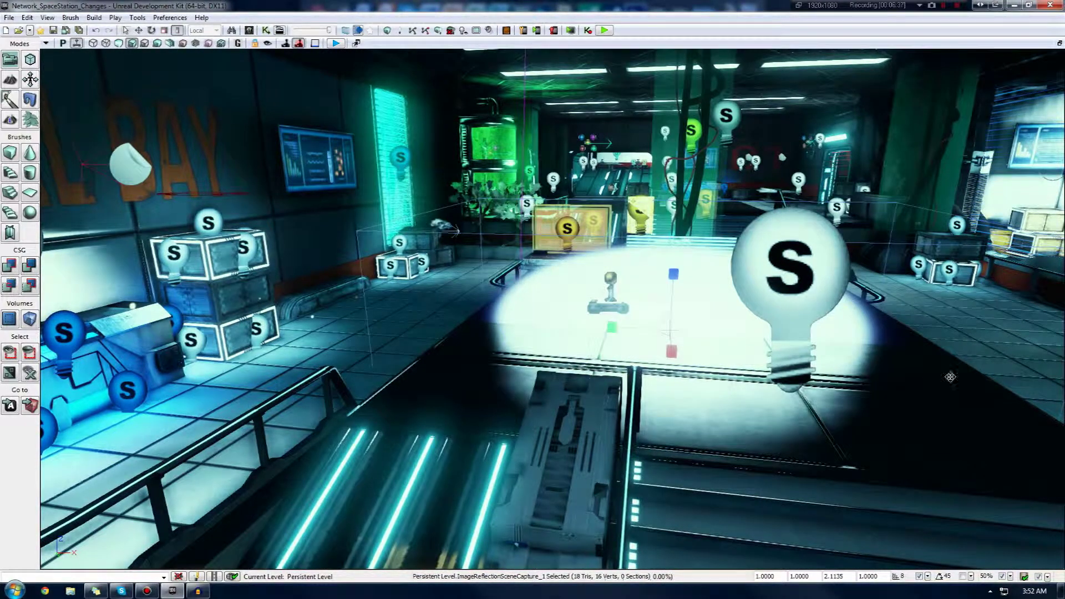
right_drag(951, 377, 688, 377)
key(Home)
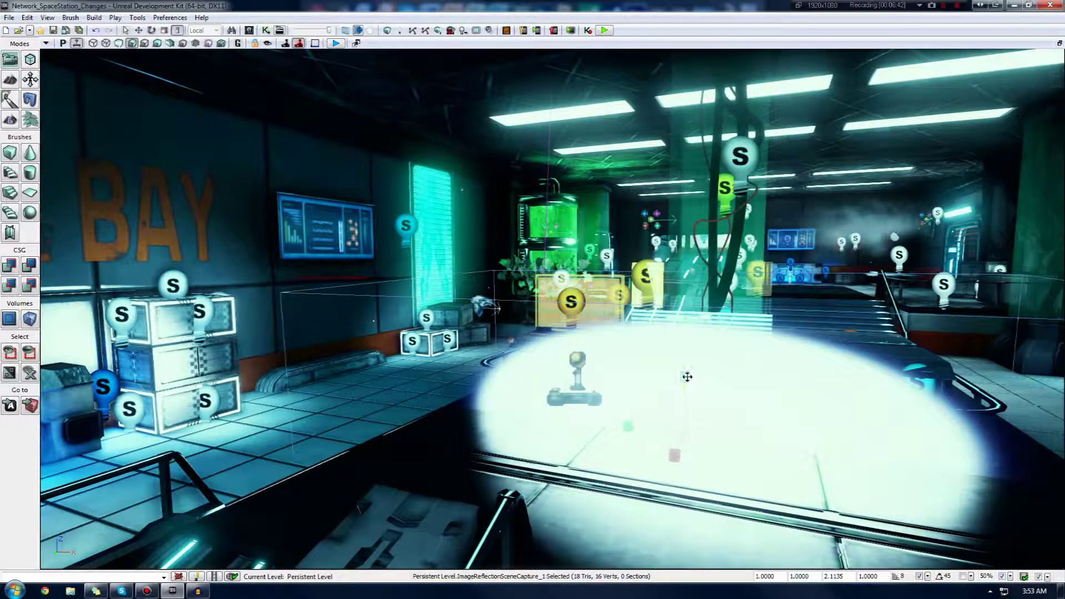
drag(687, 377, 687, 311)
Step: Update the image reflection scene capture for the enlarged actor and inspect the desk's reflection on the dark floor
right_click(687, 377)
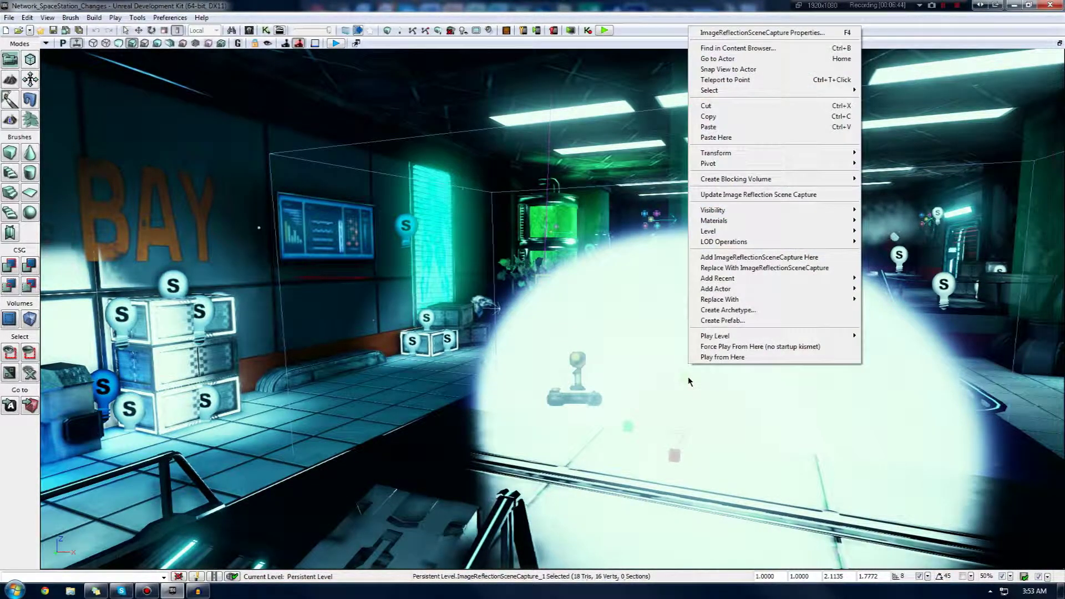
mouse_move(712, 377)
right_down()
mouse_move(738, 389)
mouse_move(711, 376)
right_up()
right_click(711, 377)
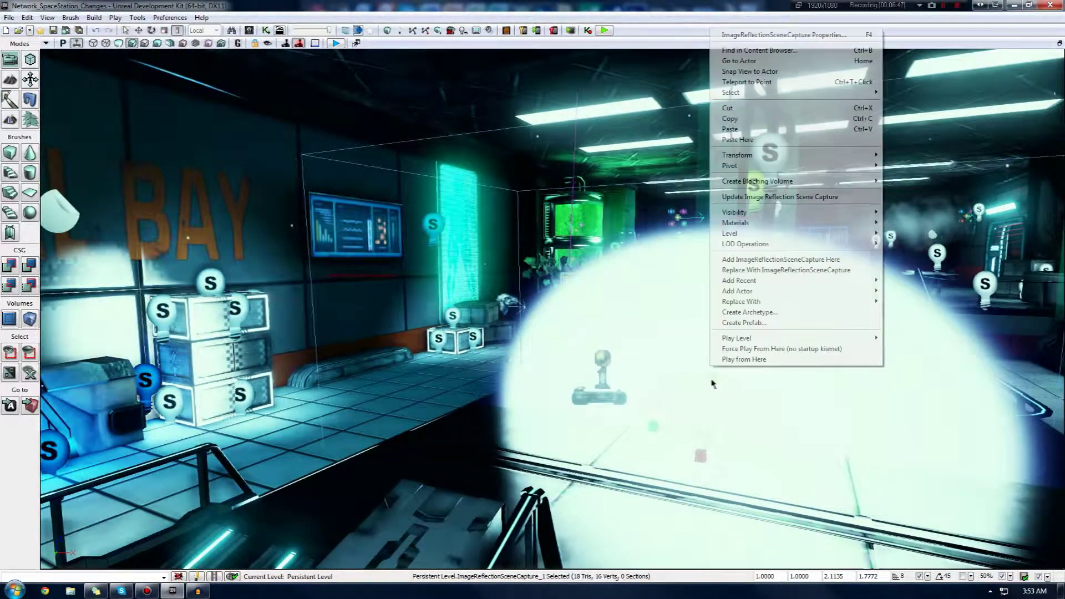
click(769, 197)
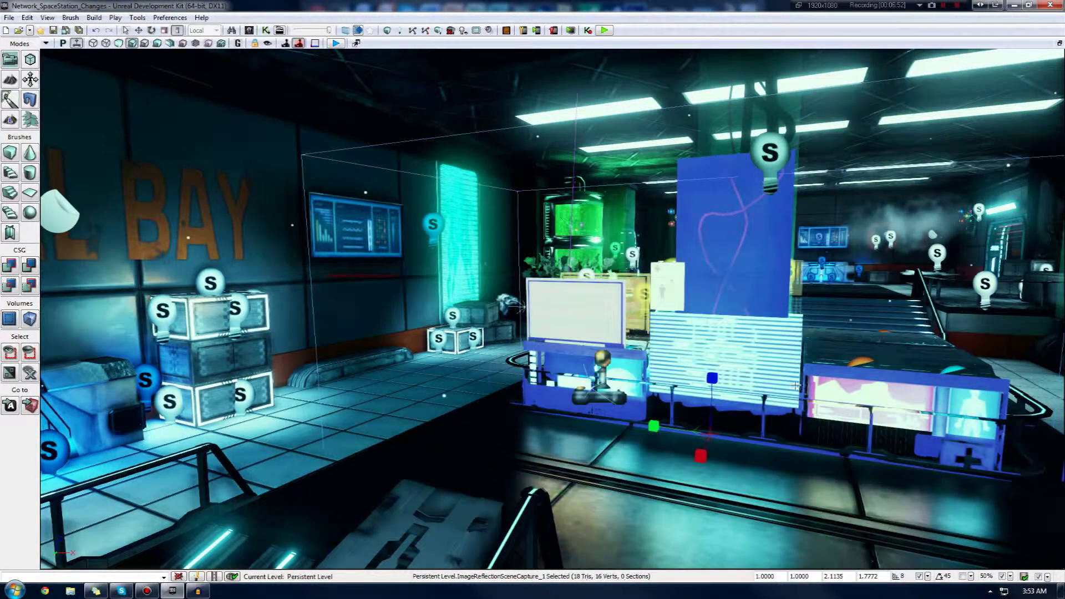
right_drag(768, 199, 806, 221)
mouse_move(793, 394)
right_down()
mouse_move(735, 404)
mouse_move(794, 394)
right_up()
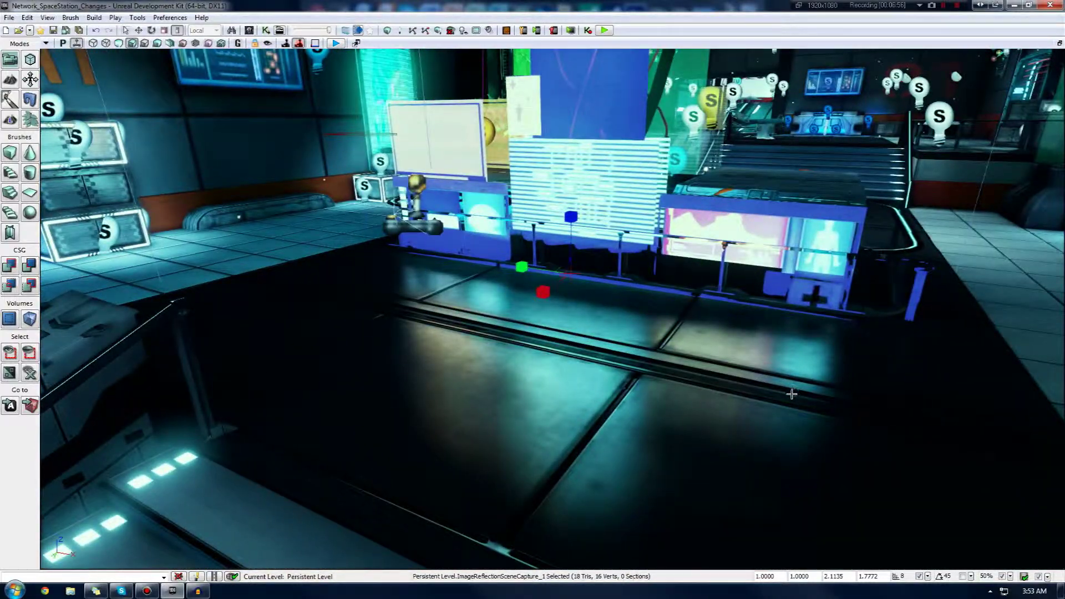
right_drag(774, 431, 807, 431)
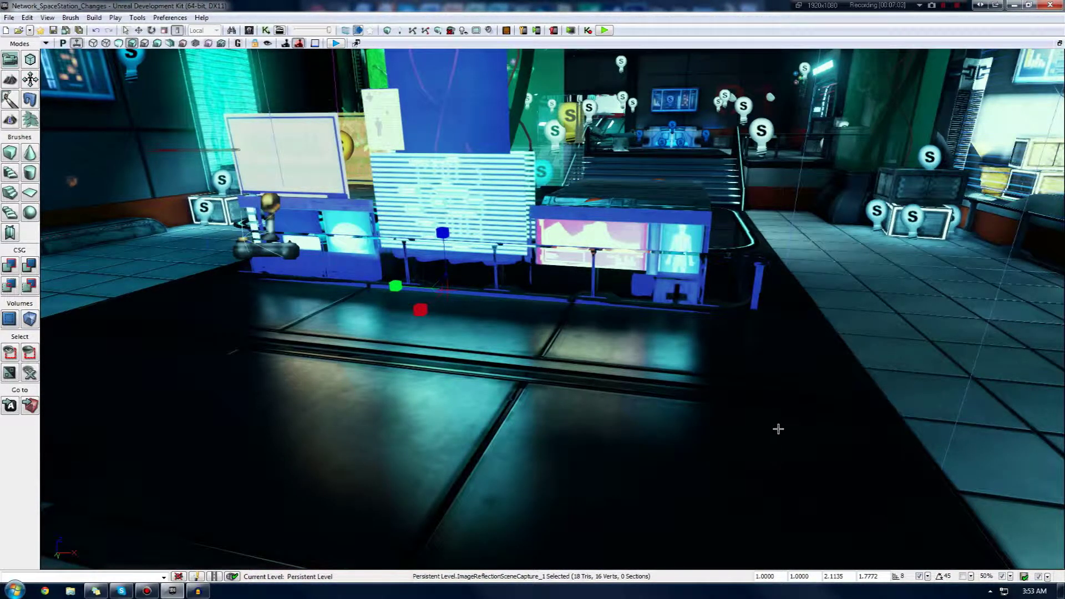
Step: Open the scene capture actor's properties, place them clear of the desk, and compare the desk in wireframe and lit views
right_click(446, 224)
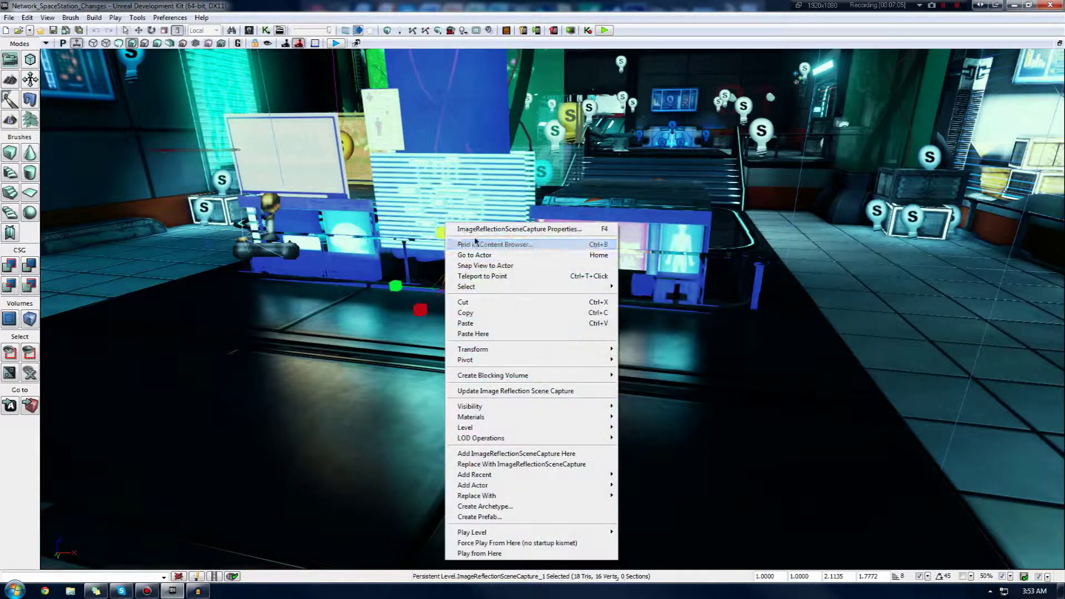
click(483, 230)
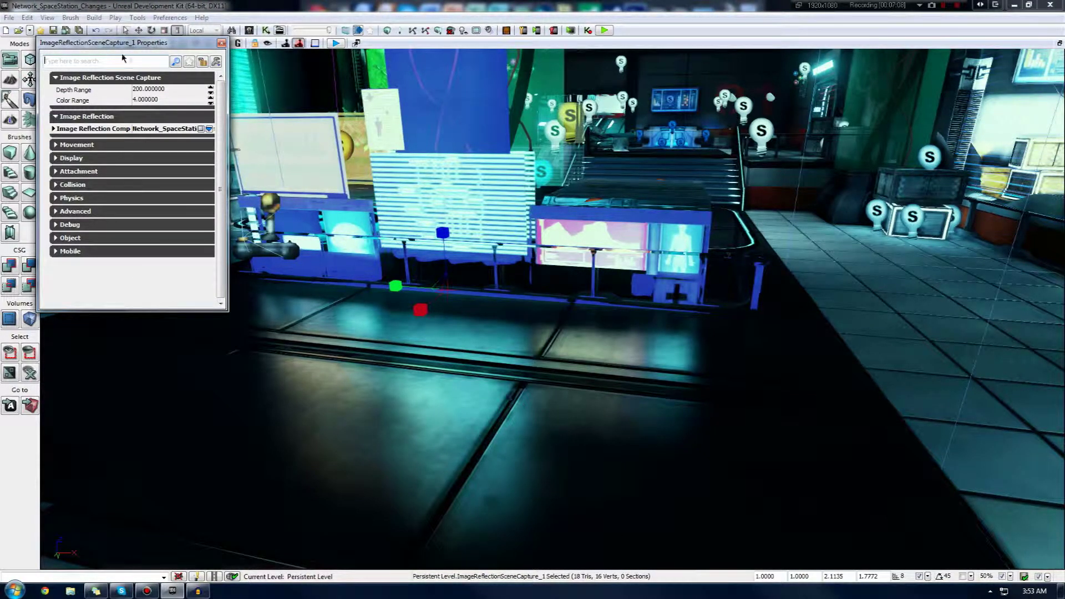
drag(152, 43, 829, 144)
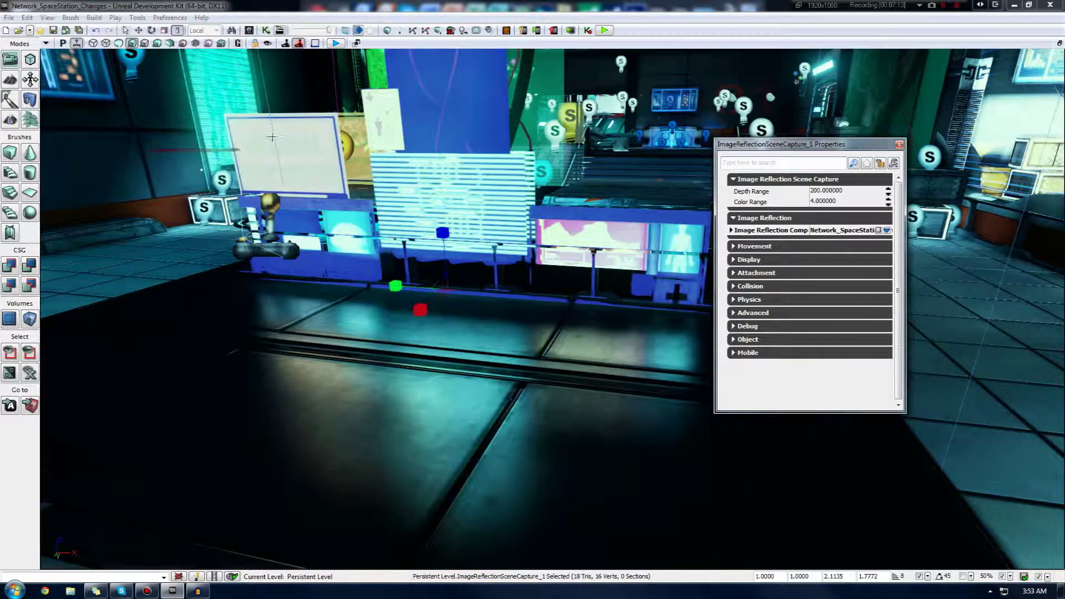
click(95, 43)
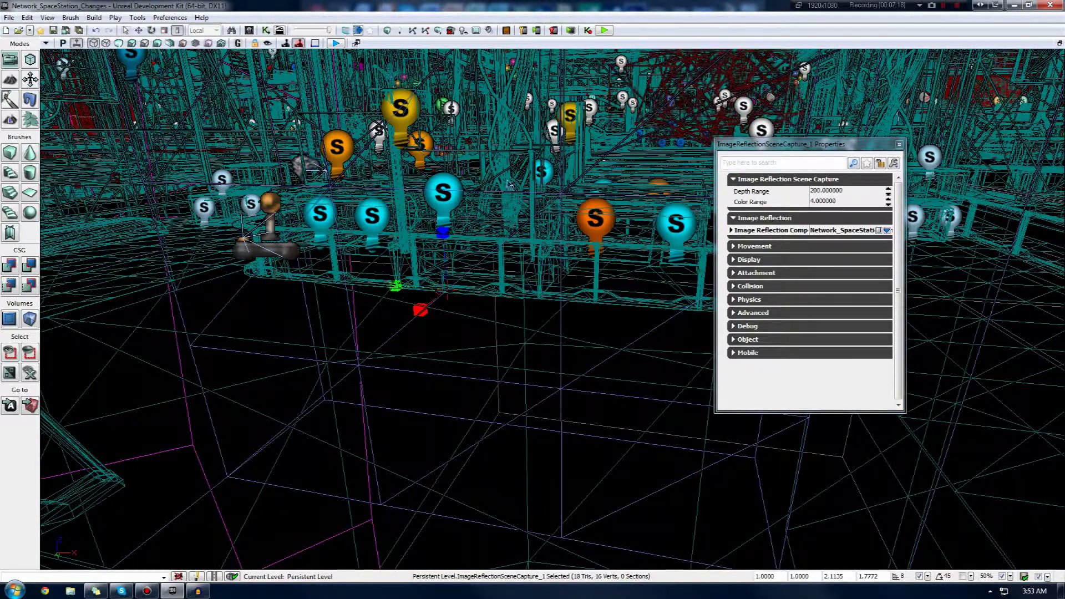
click(129, 46)
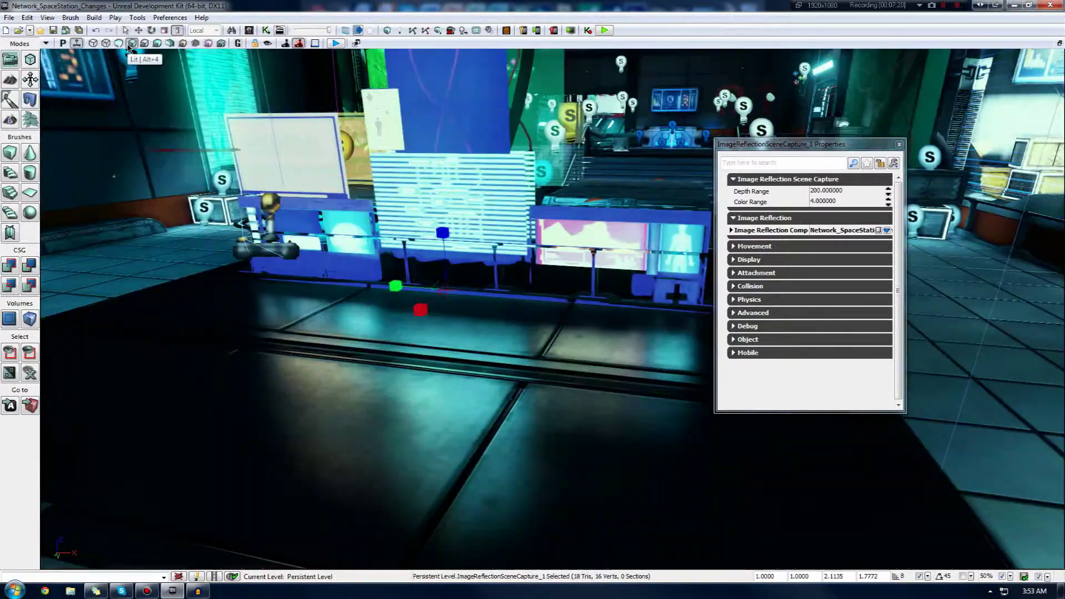
Step: Try a Color Range of 50 on the scene capture actor, inspect the floor reflection, and undo the change
click(824, 202)
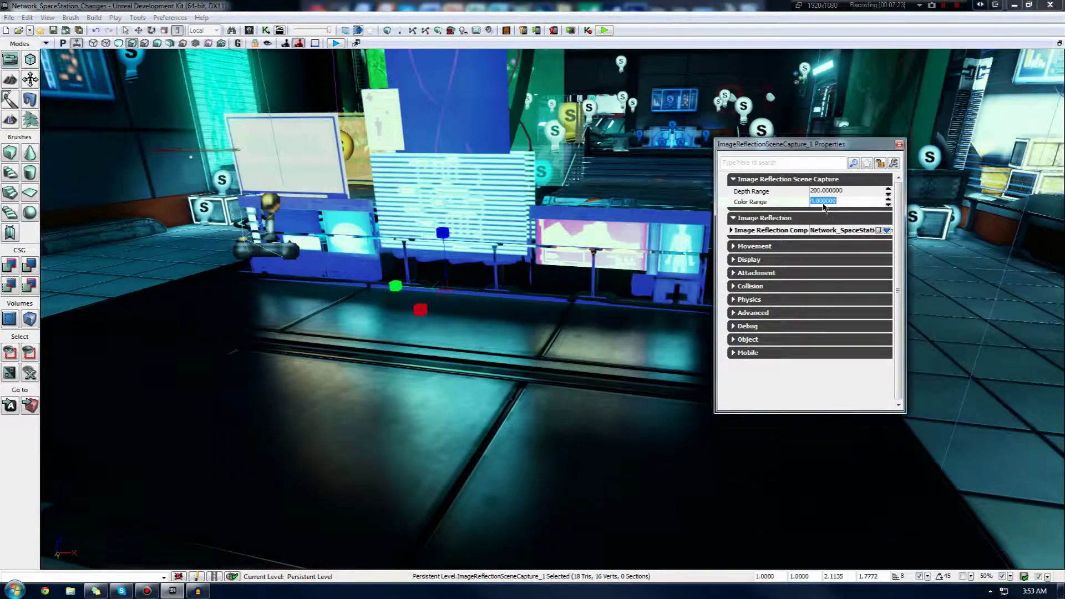
text(5)
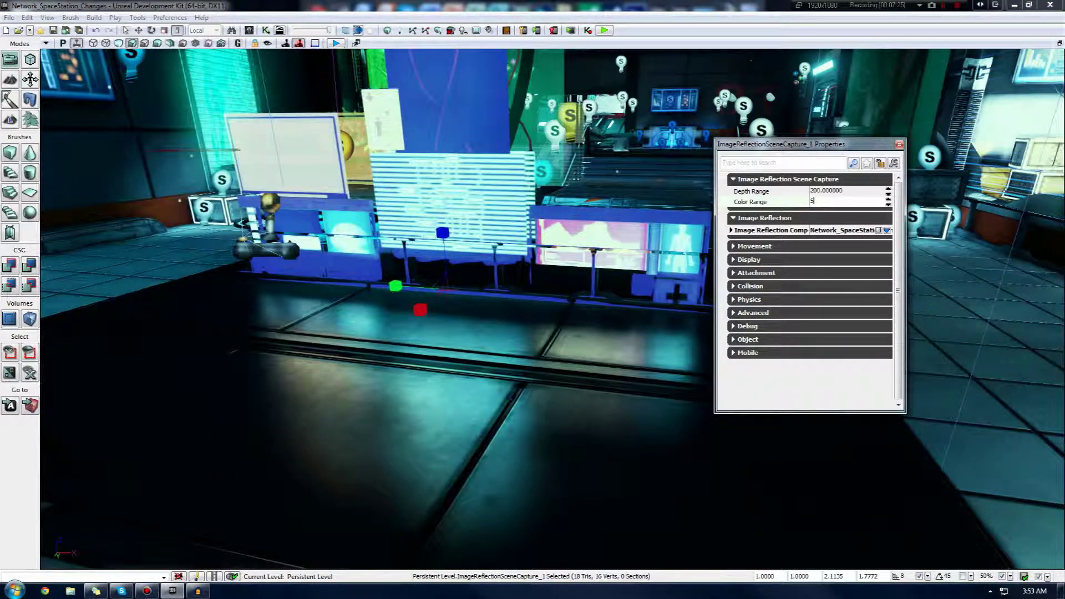
text(0)
key(Return)
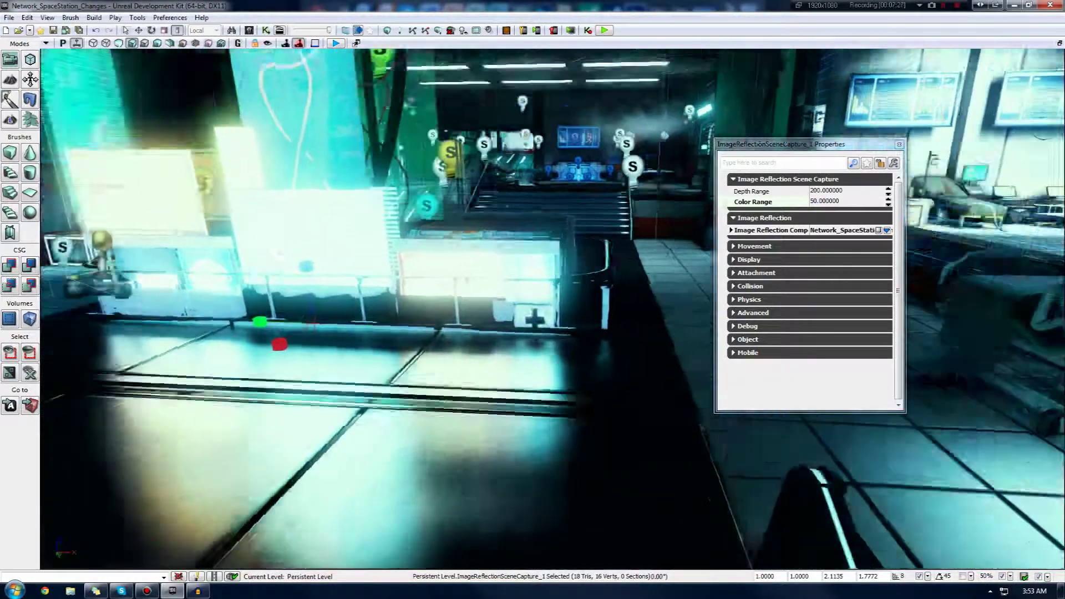
right_drag(444, 478, 344, 412)
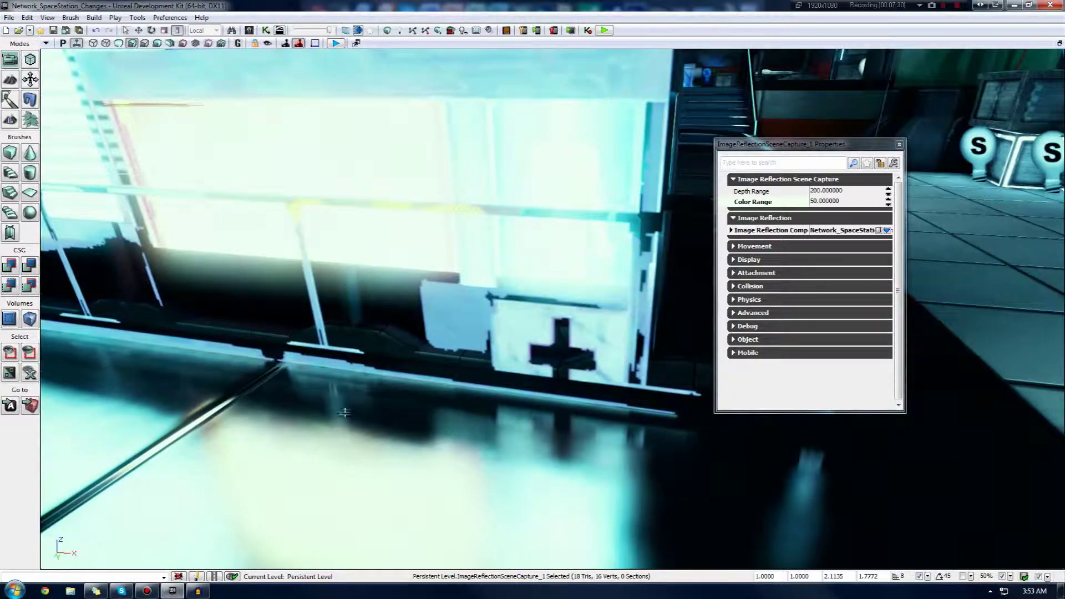
drag(486, 392, 424, 404)
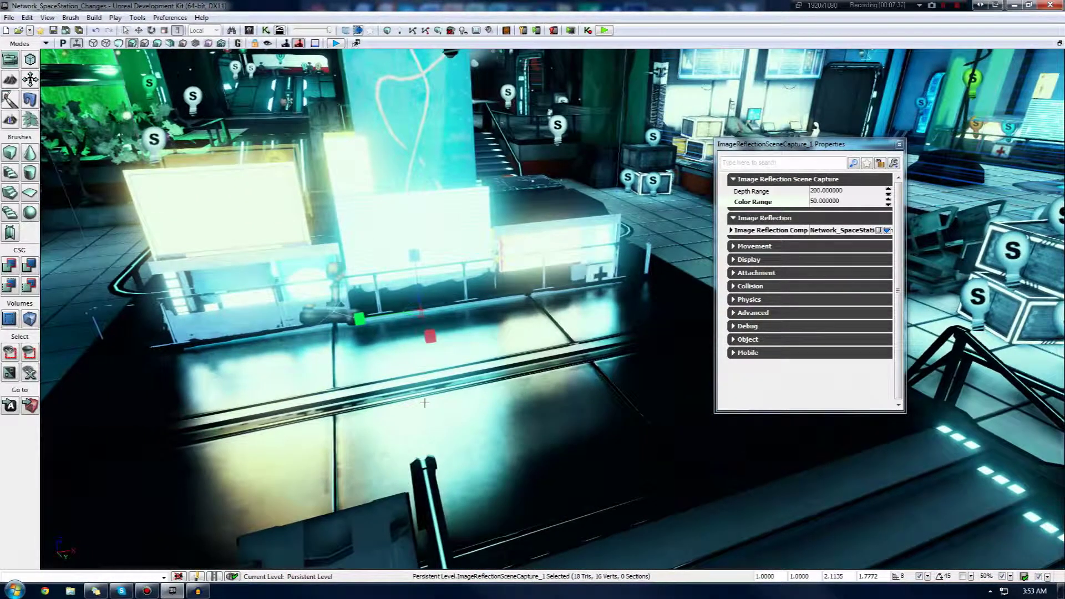
key(ctrl+z)
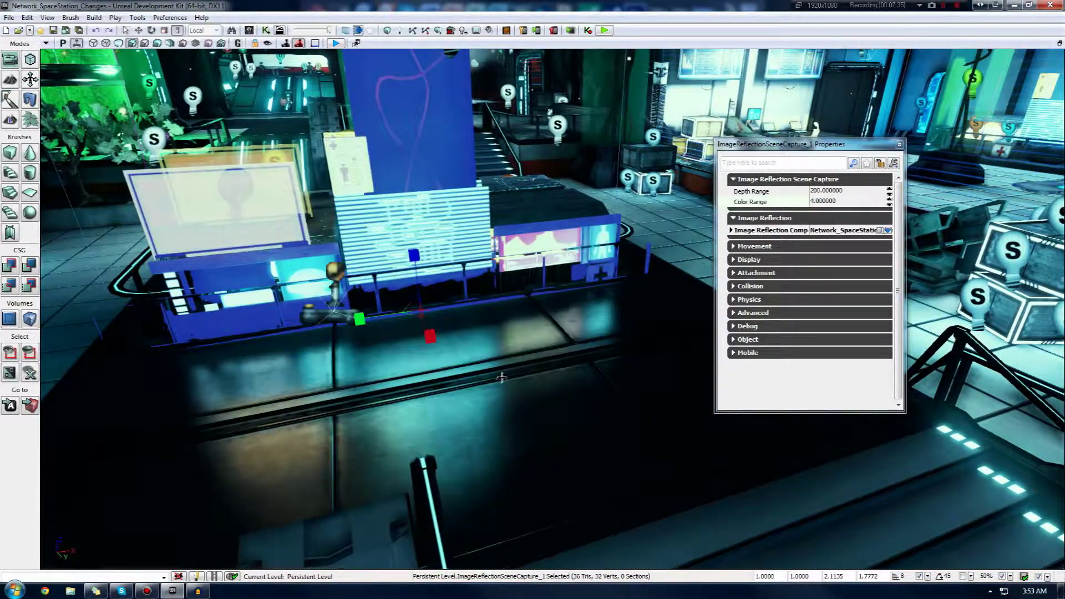
Step: Examine the captured plane from the side alongside its Depth Range setting, close the properties, and view the desk front again
right_drag(502, 377, 1055, 212)
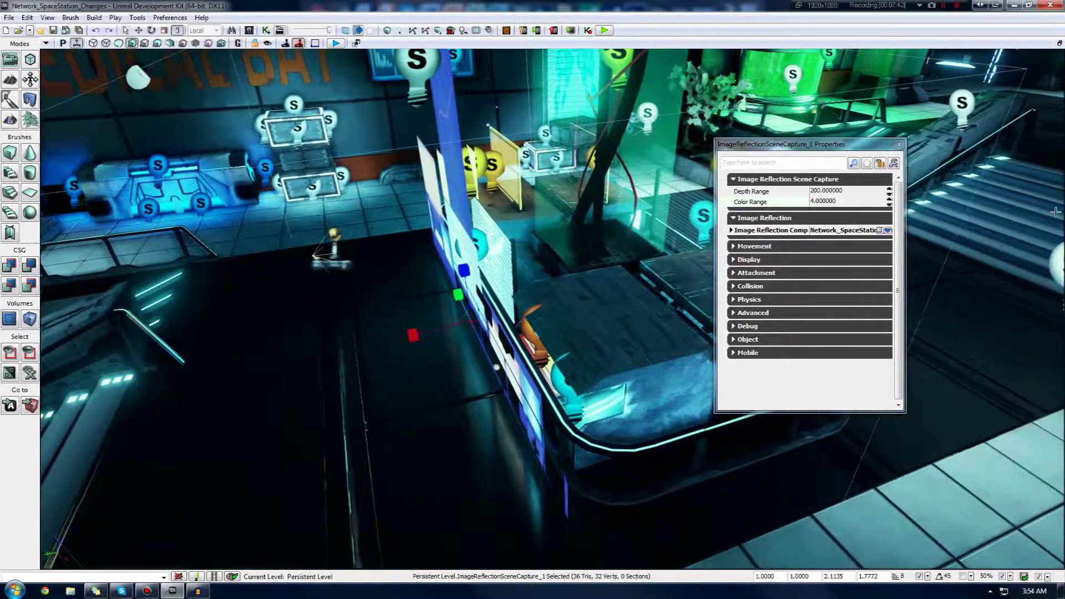
click(831, 195)
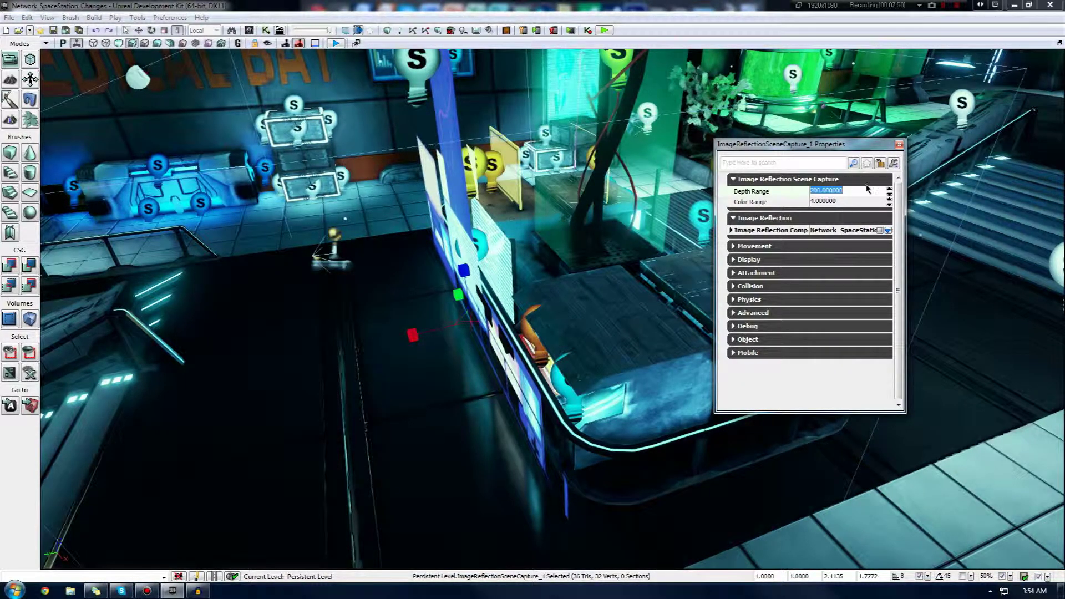
click(899, 145)
mouse_move(776, 266)
right_down()
mouse_move(533, 277)
mouse_move(764, 266)
right_up()
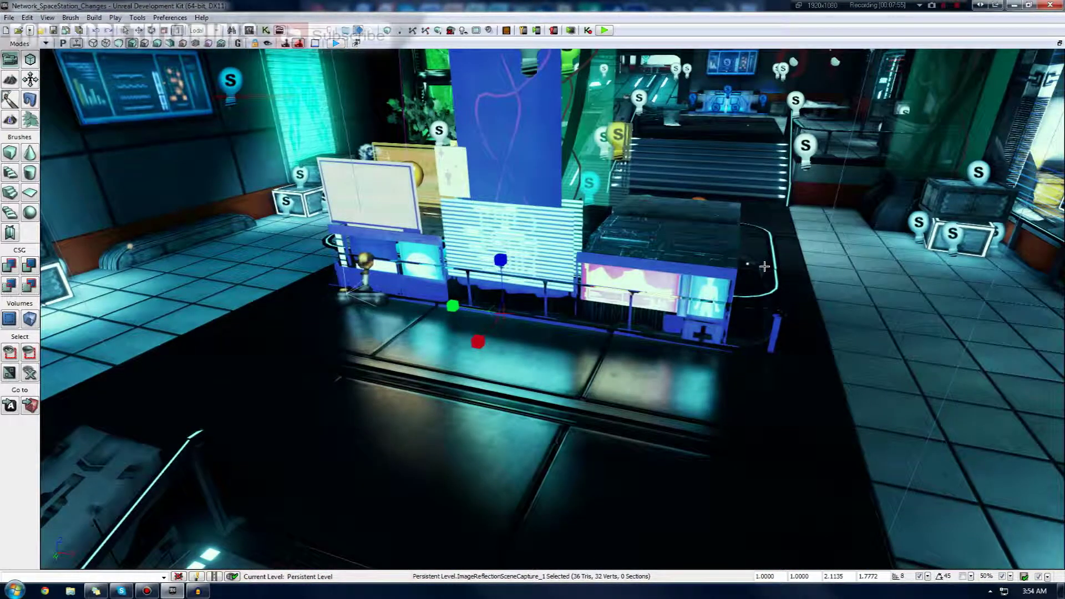